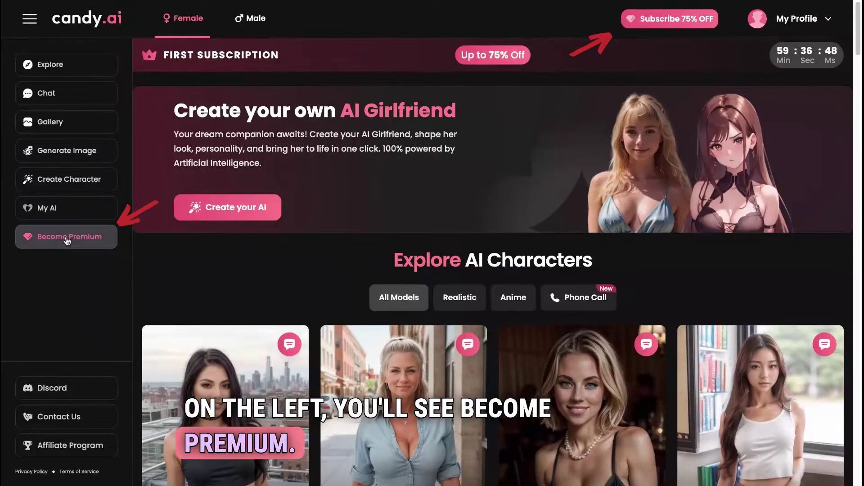
Look through the premium subscription plans
{"action": "left_click", "coordinate": [66, 239]}
{"action": "scroll", "coordinate": [304, 304], "scroll_direction": "down", "scroll_amount": 1}
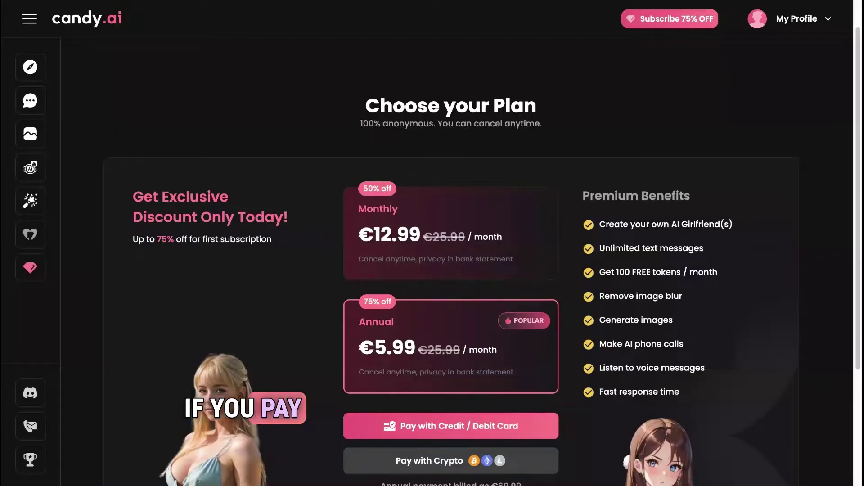
{"action": "scroll", "coordinate": [450, 270], "scroll_direction": "down", "scroll_amount": 3}
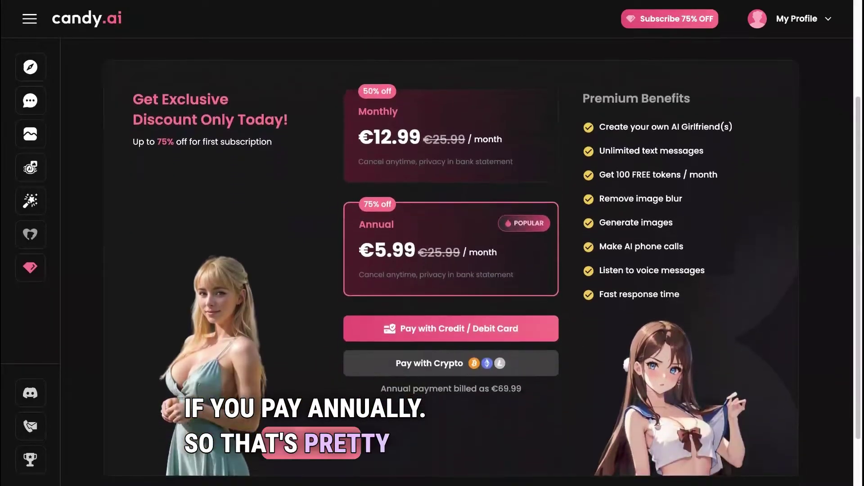
{"action": "scroll", "coordinate": [450, 270], "scroll_direction": "down", "scroll_amount": 1}
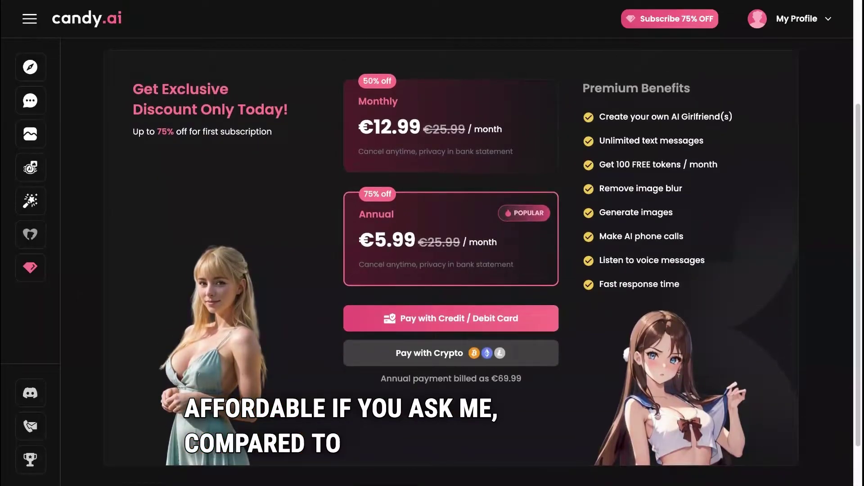
{"action": "scroll", "coordinate": [450, 270], "scroll_direction": "up", "scroll_amount": 1}
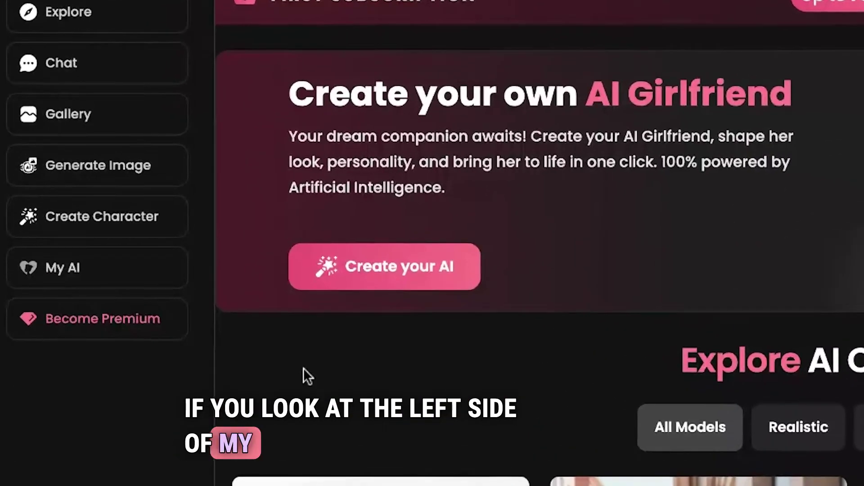
Start a new Realistic character, keeping Latina ethnicity, default age and brown eyes
{"action": "left_click", "coordinate": [112, 227]}
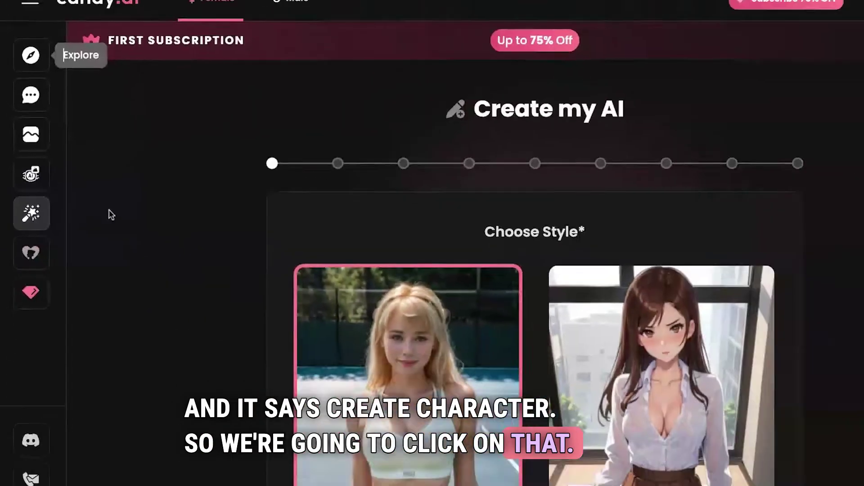
{"action": "scroll", "coordinate": [115, 219], "scroll_direction": "down", "scroll_amount": 2}
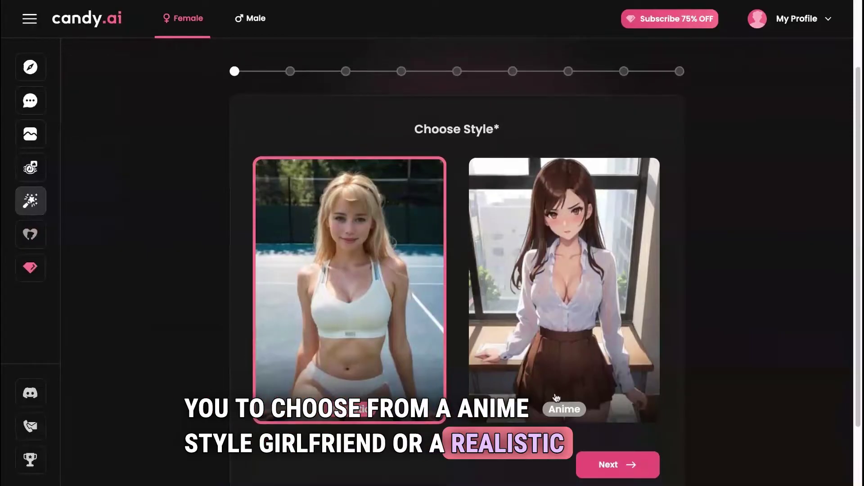
{"action": "left_click", "coordinate": [604, 455]}
{"action": "scroll", "coordinate": [582, 396], "scroll_direction": "down", "scroll_amount": 3}
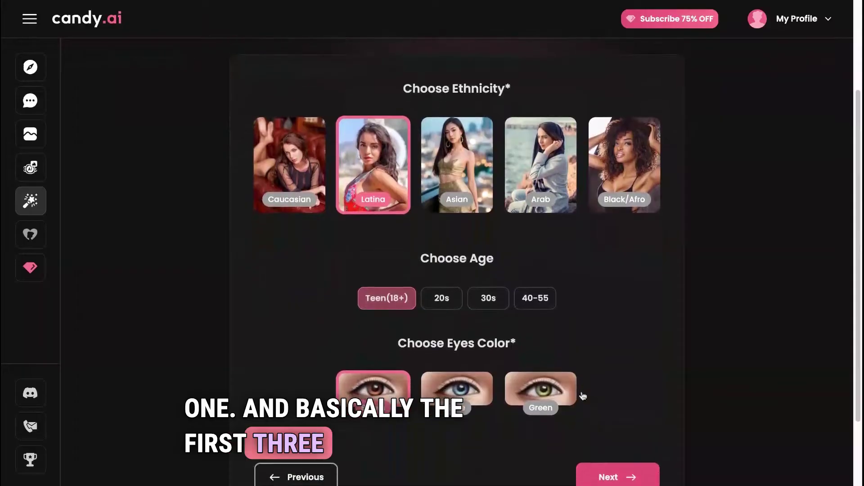
{"action": "left_click", "coordinate": [591, 460]}
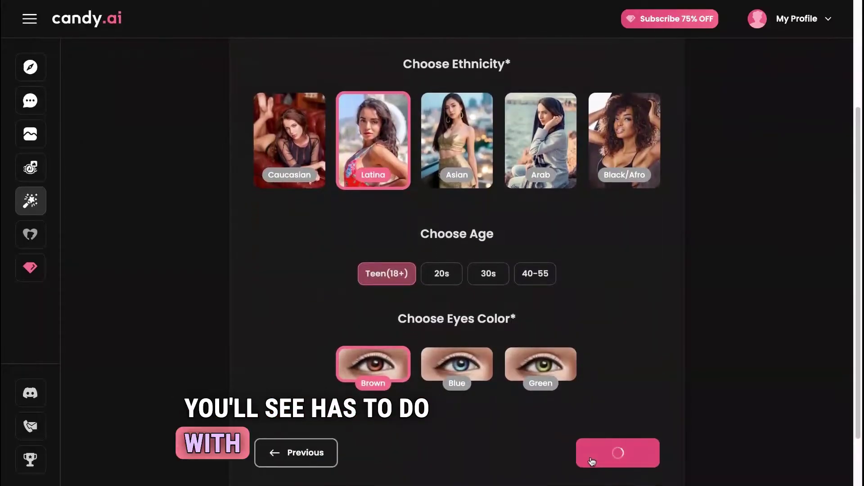
Give the character black hair in a Ponytail and continue to body type
{"action": "scroll", "coordinate": [488, 351], "scroll_direction": "down", "scroll_amount": 1}
{"action": "left_click", "coordinate": [482, 325]}
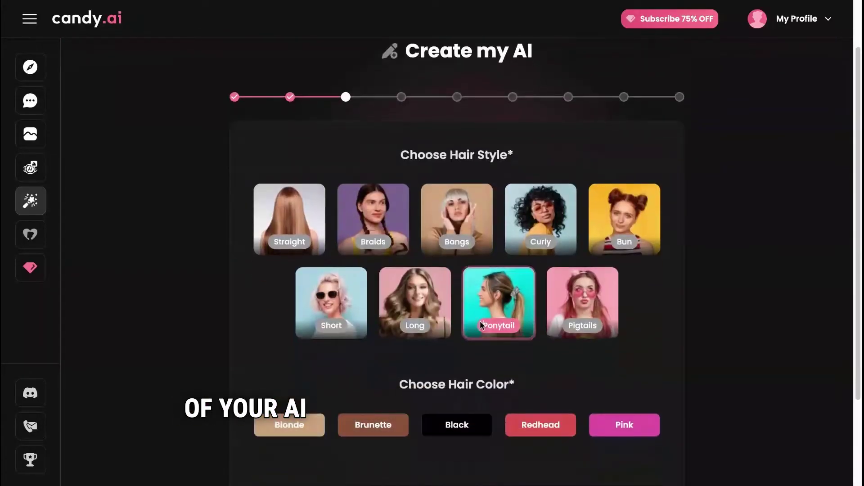
{"action": "scroll", "coordinate": [482, 324], "scroll_direction": "down", "scroll_amount": 1}
{"action": "left_click", "coordinate": [455, 376]}
{"action": "left_click", "coordinate": [585, 451]}
Choose an Athletic body with Medium breast size and Large butt size
{"action": "scroll", "coordinate": [596, 403], "scroll_direction": "down", "scroll_amount": 1}
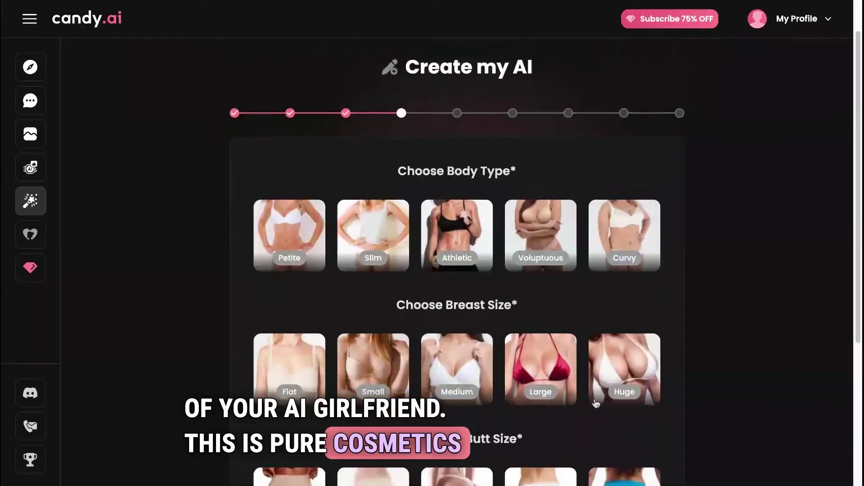
{"action": "left_click", "coordinate": [479, 320]}
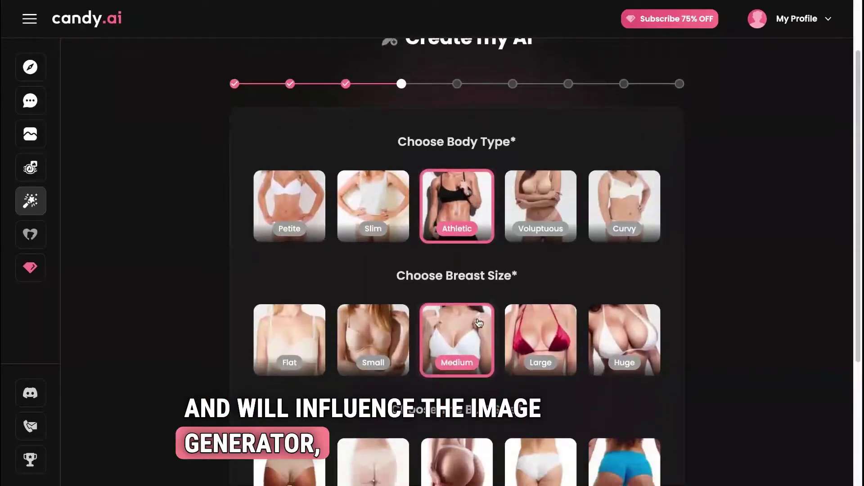
{"action": "scroll", "coordinate": [468, 333], "scroll_direction": "down", "scroll_amount": 3}
{"action": "left_click", "coordinate": [457, 356]}
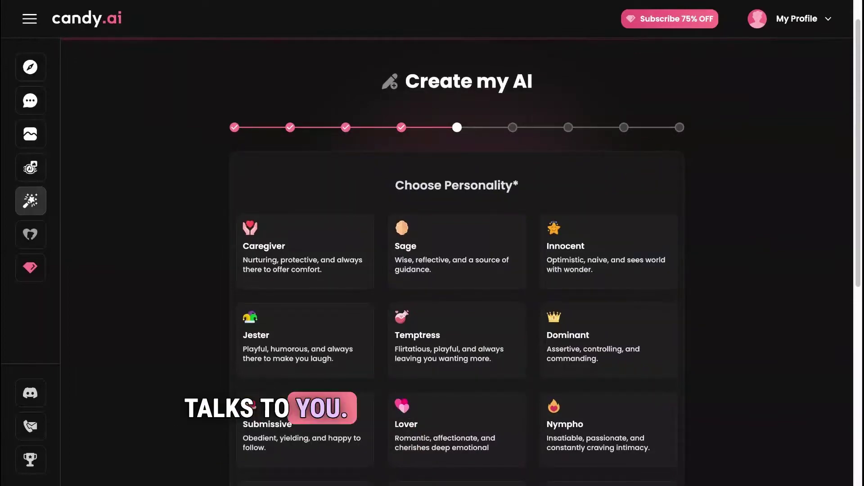
Pick the Lover personality with Voice 4 and continue to occupation
{"action": "scroll", "coordinate": [457, 270], "scroll_direction": "down", "scroll_amount": 2}
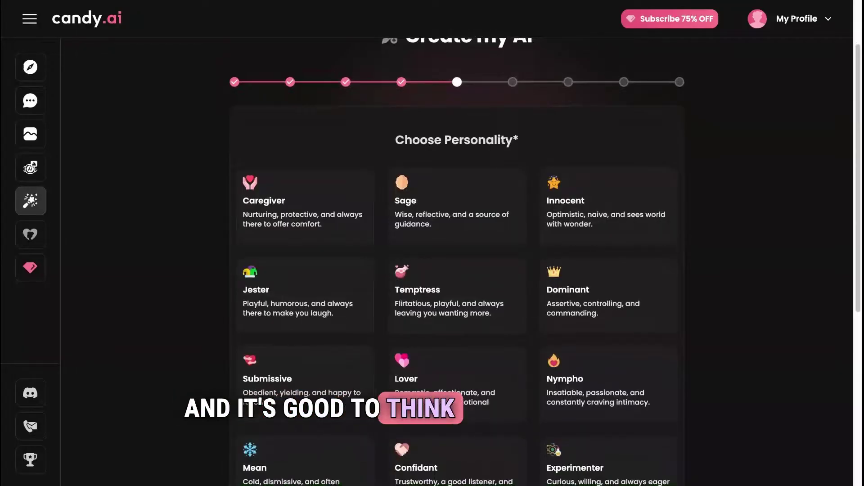
{"action": "scroll", "coordinate": [457, 261], "scroll_direction": "down", "scroll_amount": 2}
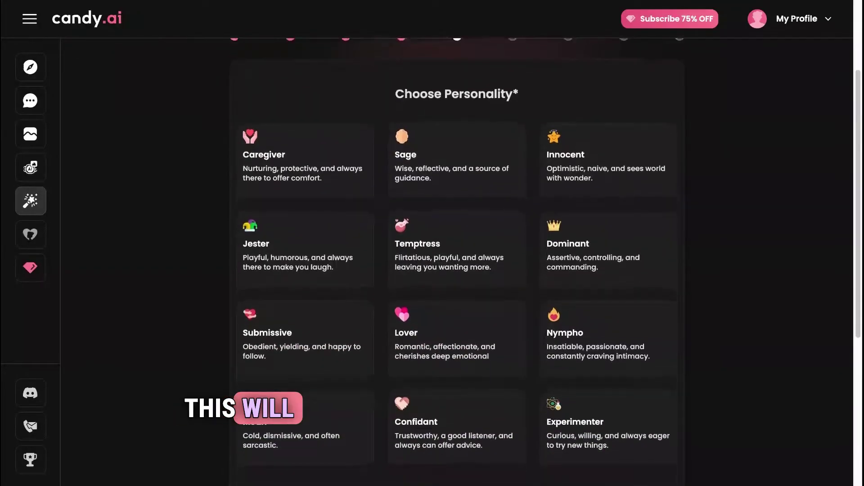
{"action": "scroll", "coordinate": [457, 261], "scroll_direction": "down", "scroll_amount": 1}
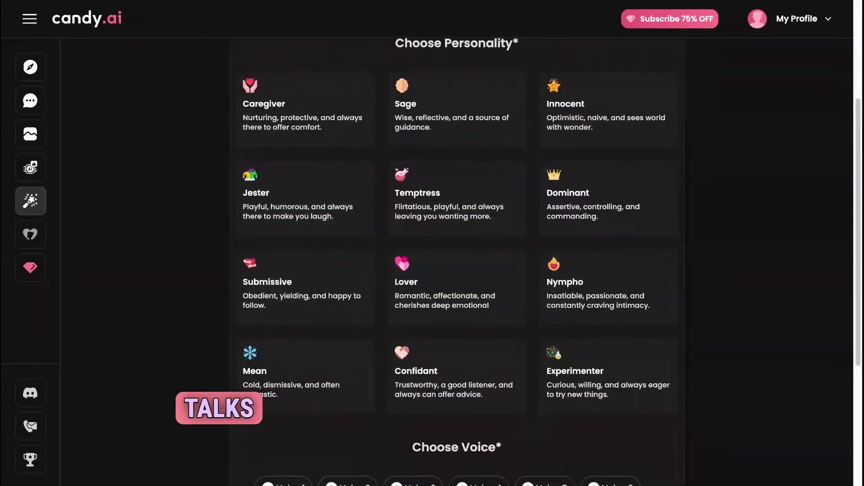
{"action": "scroll", "coordinate": [457, 261], "scroll_direction": "down", "scroll_amount": 1}
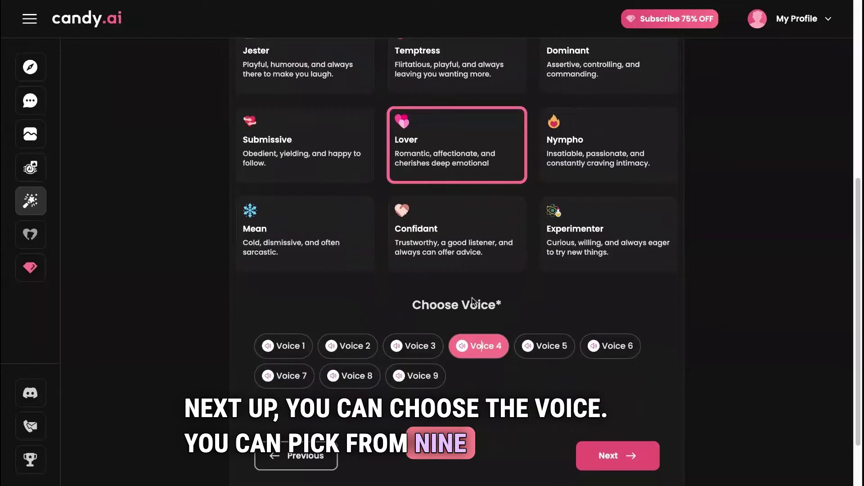
{"action": "scroll", "coordinate": [474, 311], "scroll_direction": "down", "scroll_amount": 1}
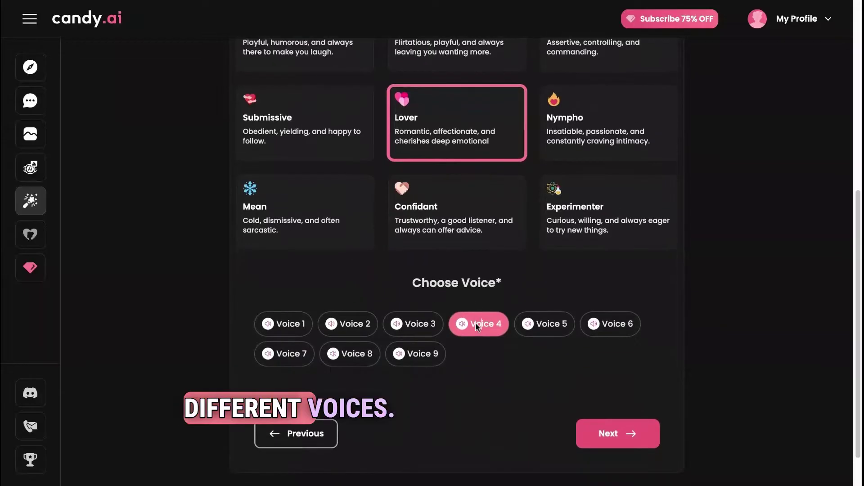
{"action": "left_click", "coordinate": [611, 435]}
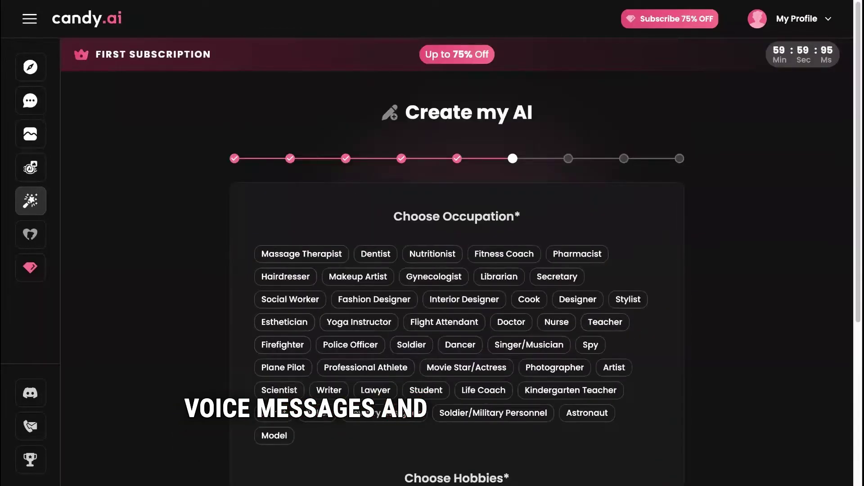
Scroll through the occupation options to the Soldier choice and the hobby list
{"action": "scroll", "coordinate": [565, 416], "scroll_direction": "down", "scroll_amount": 2}
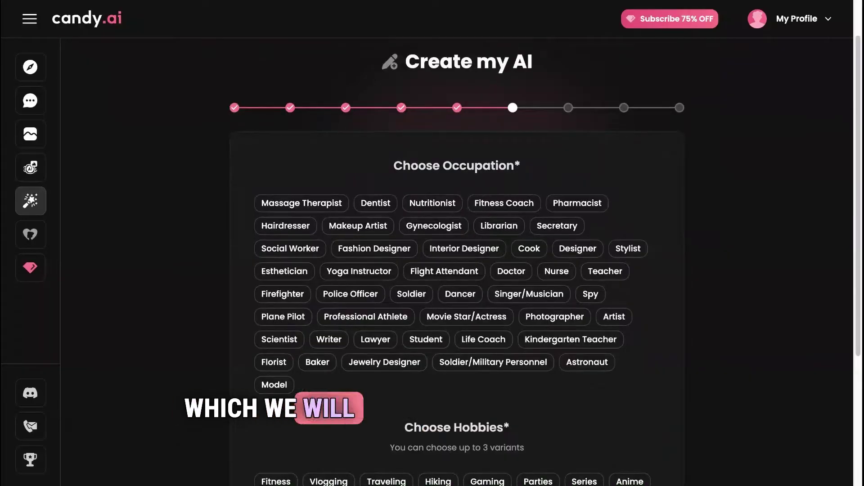
{"action": "scroll", "coordinate": [457, 257], "scroll_direction": "down", "scroll_amount": 2}
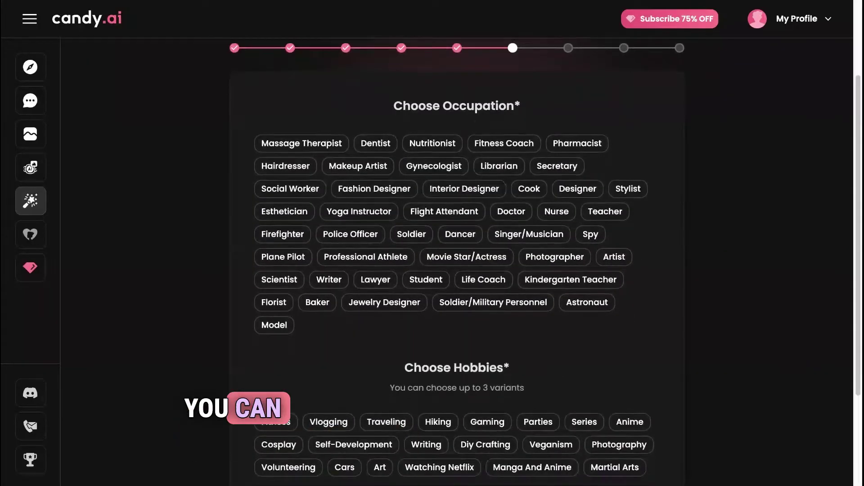
{"action": "scroll", "coordinate": [457, 257], "scroll_direction": "down", "scroll_amount": 1}
{"action": "scroll", "coordinate": [447, 288], "scroll_direction": "down", "scroll_amount": 1}
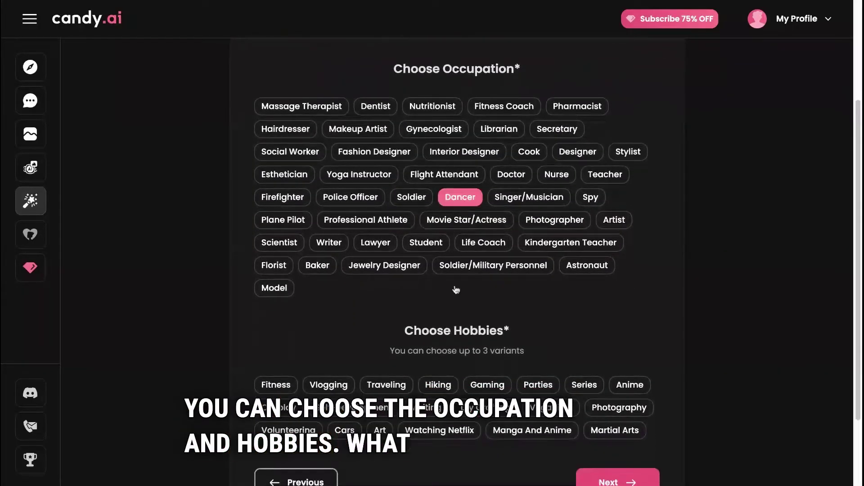
{"action": "scroll", "coordinate": [456, 289], "scroll_direction": "down", "scroll_amount": 2}
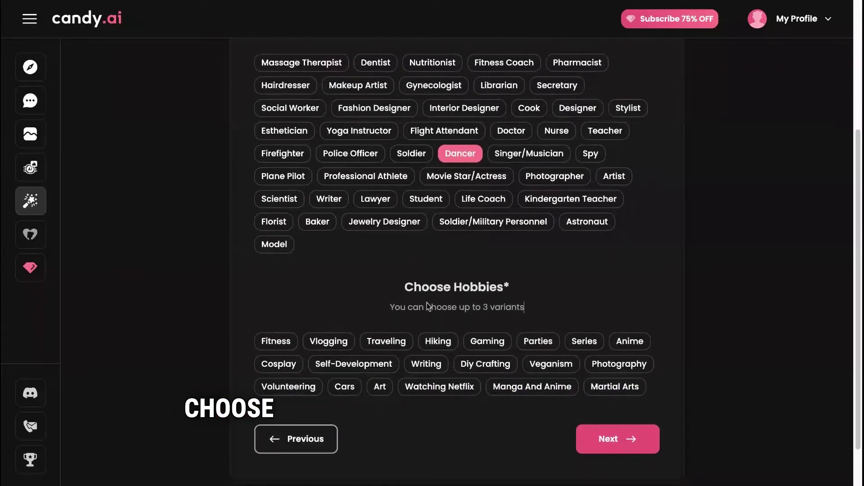
{"action": "scroll", "coordinate": [476, 169], "scroll_direction": "up", "scroll_amount": 2}
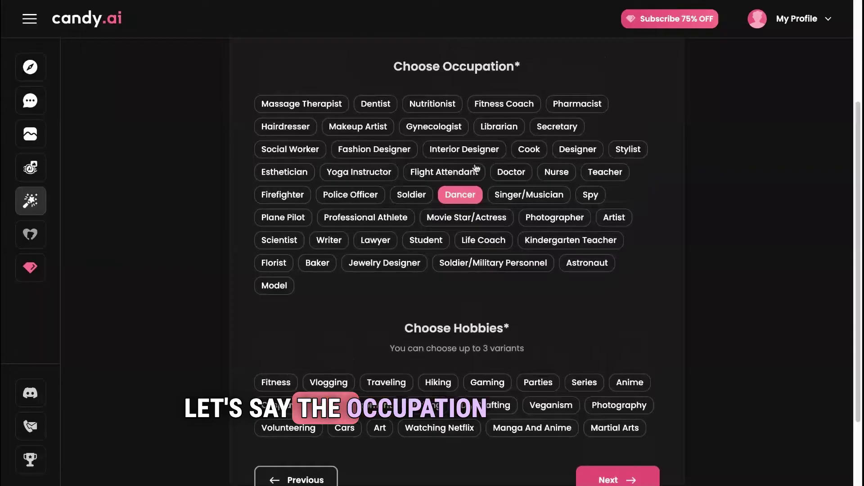
{"action": "scroll", "coordinate": [413, 198], "scroll_direction": "down", "scroll_amount": 1}
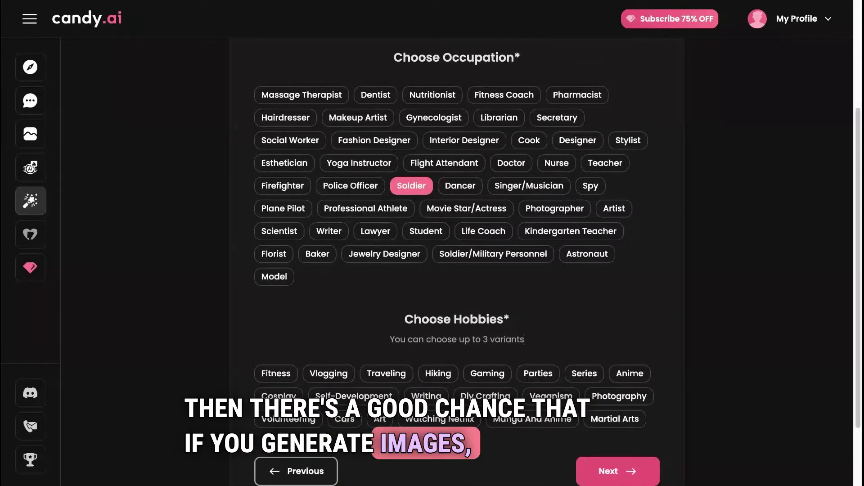
{"action": "scroll", "coordinate": [457, 264], "scroll_direction": "down", "scroll_amount": 1}
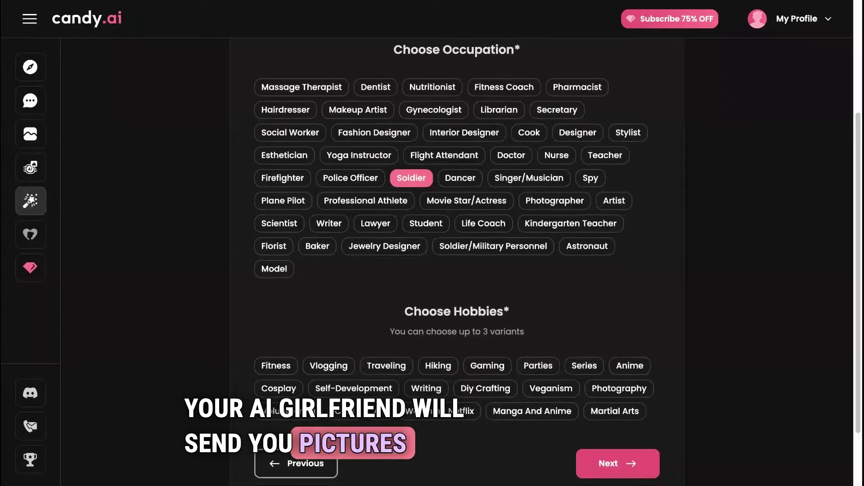
{"action": "scroll", "coordinate": [524, 318], "scroll_direction": "down", "scroll_amount": 2}
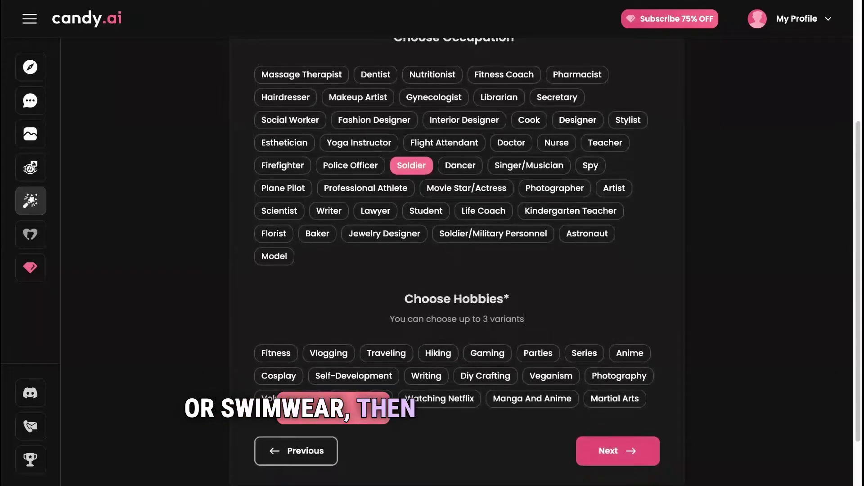
{"action": "scroll", "coordinate": [525, 319], "scroll_direction": "down", "scroll_amount": 3}
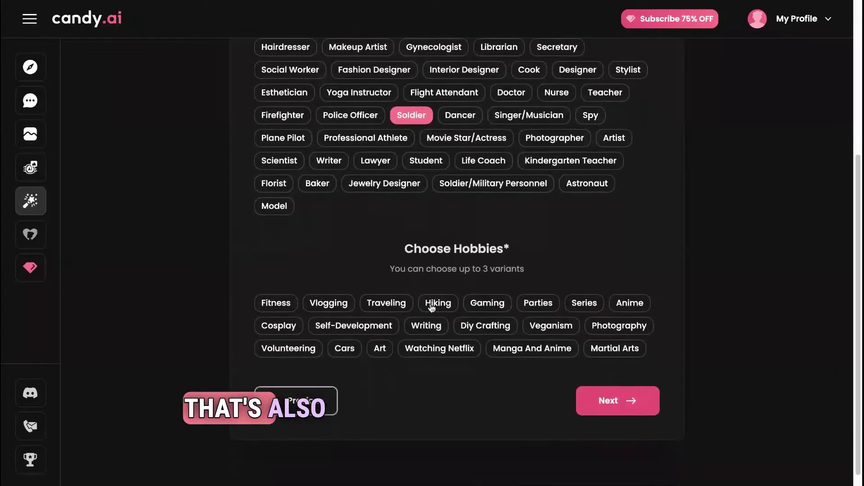
Add Hiking, Gaming and Parties as hobbies and continue to relationship
{"action": "left_click", "coordinate": [434, 304]}
{"action": "left_click", "coordinate": [488, 304]}
{"action": "left_click", "coordinate": [542, 306]}
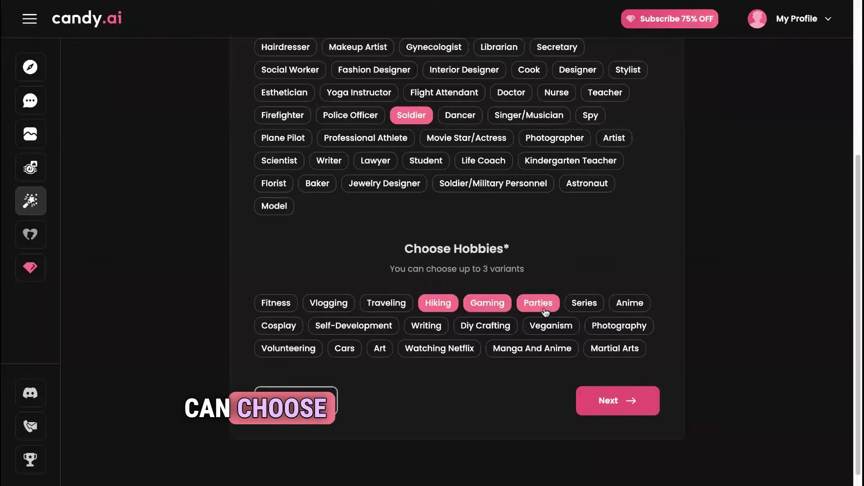
{"action": "left_click", "coordinate": [618, 407]}
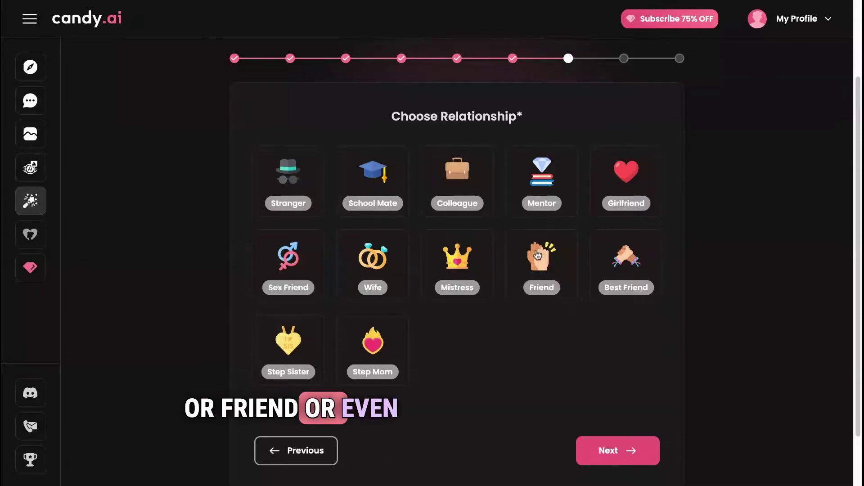
Set the relationship to Friend and review the summary with Police clothing
{"action": "scroll", "coordinate": [527, 234], "scroll_direction": "down", "scroll_amount": 1}
{"action": "left_click", "coordinate": [538, 255]}
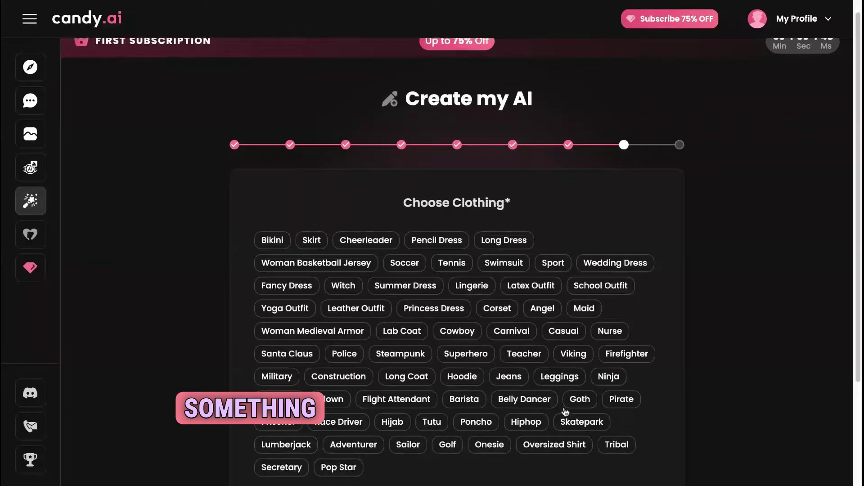
{"action": "scroll", "coordinate": [576, 412], "scroll_direction": "down", "scroll_amount": 2}
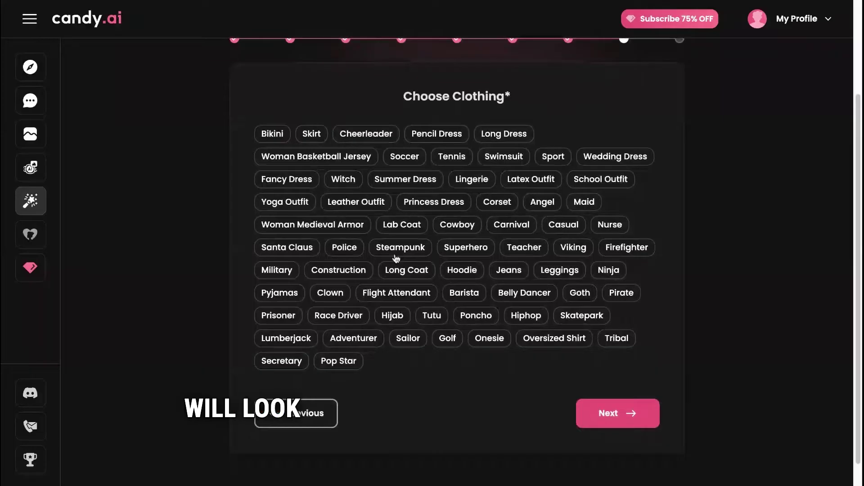
{"action": "scroll", "coordinate": [566, 399], "scroll_direction": "down", "scroll_amount": 3}
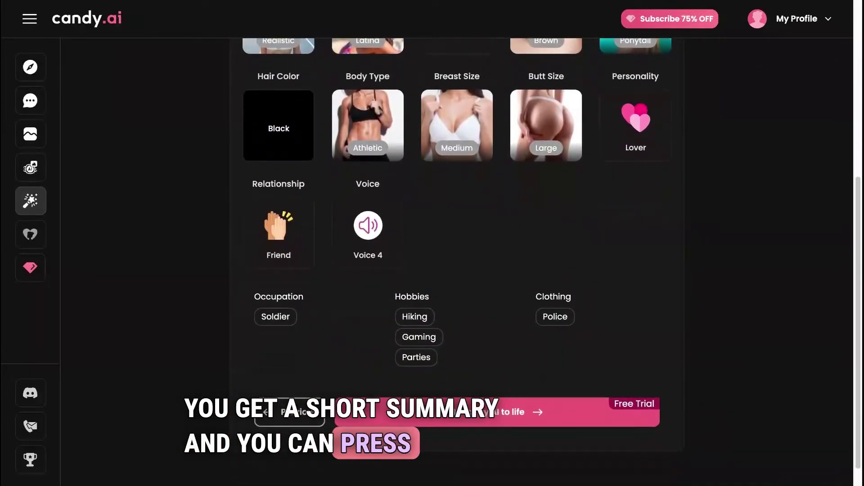
Create the soldier character and review her name and auto-written bio
{"action": "left_click", "coordinate": [497, 411]}
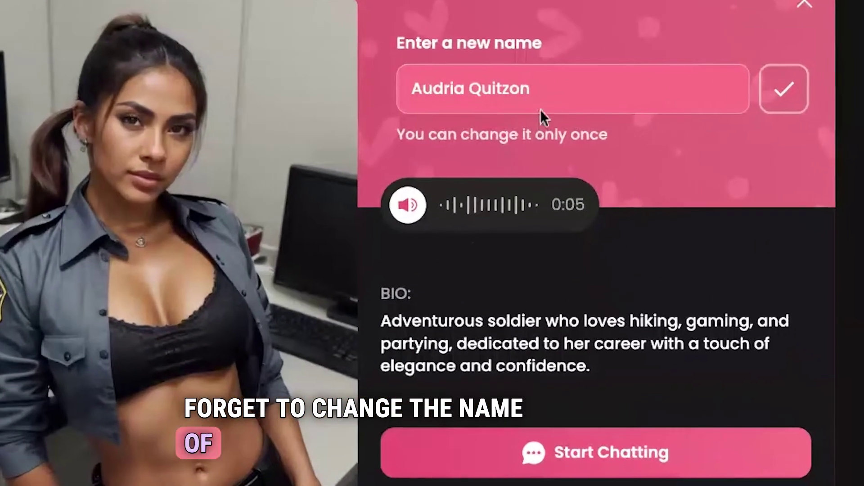
{"action": "double_click", "coordinate": [524, 98]}
{"action": "scroll", "coordinate": [524, 98], "scroll_direction": "down", "scroll_amount": 1}
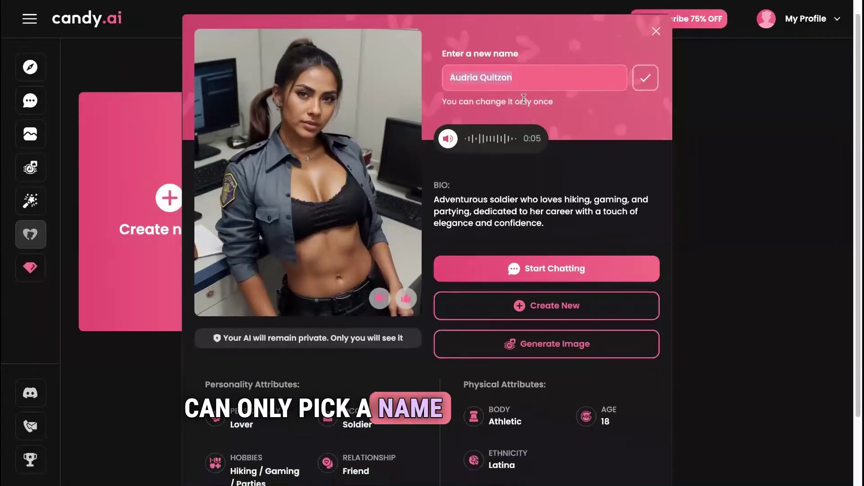
{"action": "scroll", "coordinate": [532, 135], "scroll_direction": "down", "scroll_amount": 1}
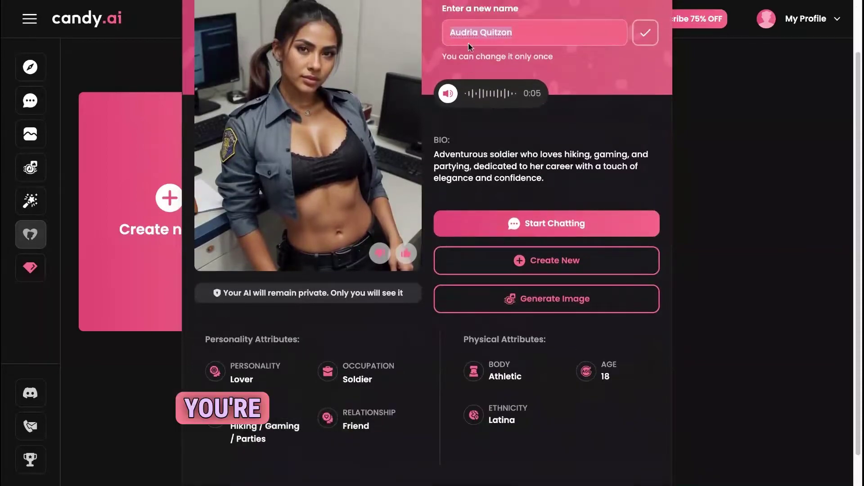
{"action": "scroll", "coordinate": [482, 40], "scroll_direction": "down", "scroll_amount": 1}
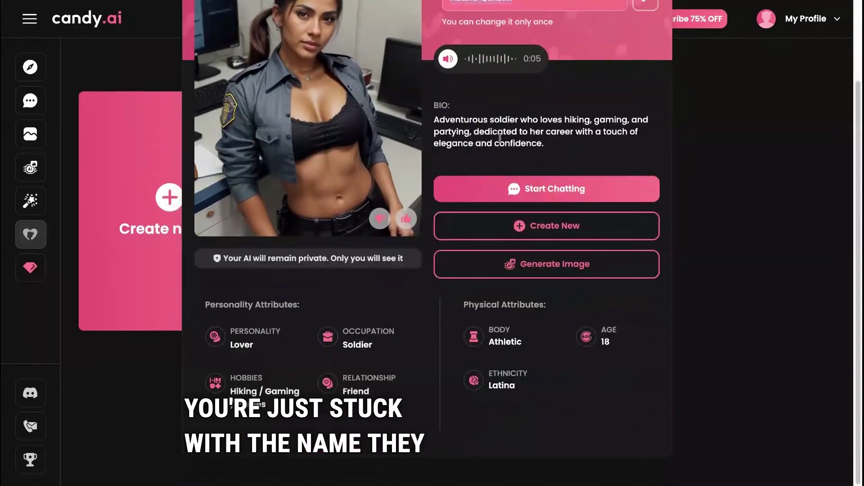
{"action": "scroll", "coordinate": [483, 40], "scroll_direction": "up", "scroll_amount": 1}
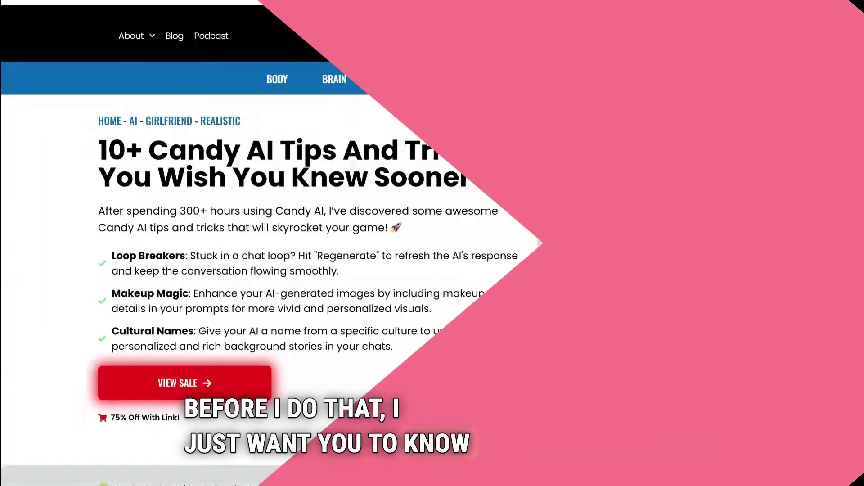
Open the Existing Character picker listing your saved My AI's characters
{"action": "scroll", "coordinate": [857, 43], "scroll_direction": "down", "scroll_amount": 8}
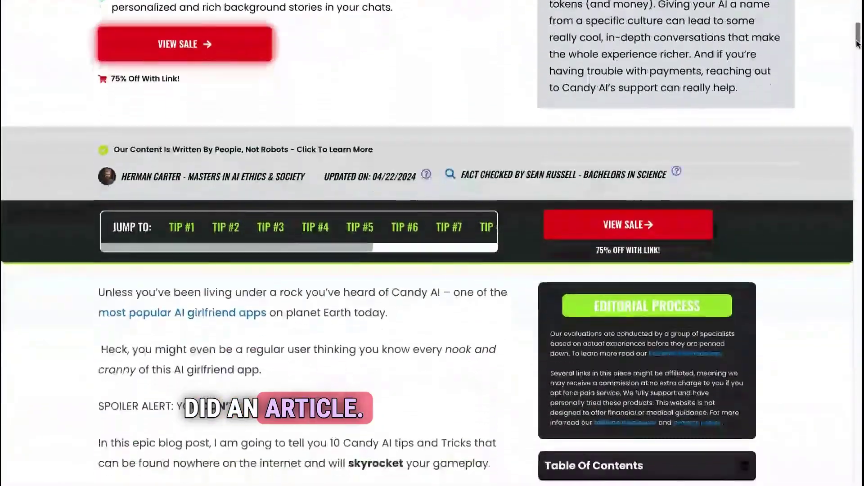
{"action": "left_click_drag", "start_coordinate": [858, 43], "coordinate": [828, 144]}
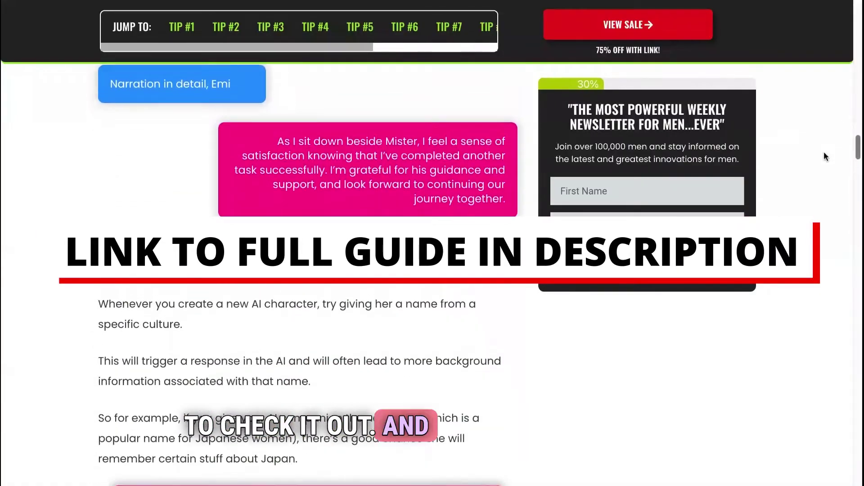
{"action": "scroll", "coordinate": [822, 162], "scroll_direction": "down", "scroll_amount": 3}
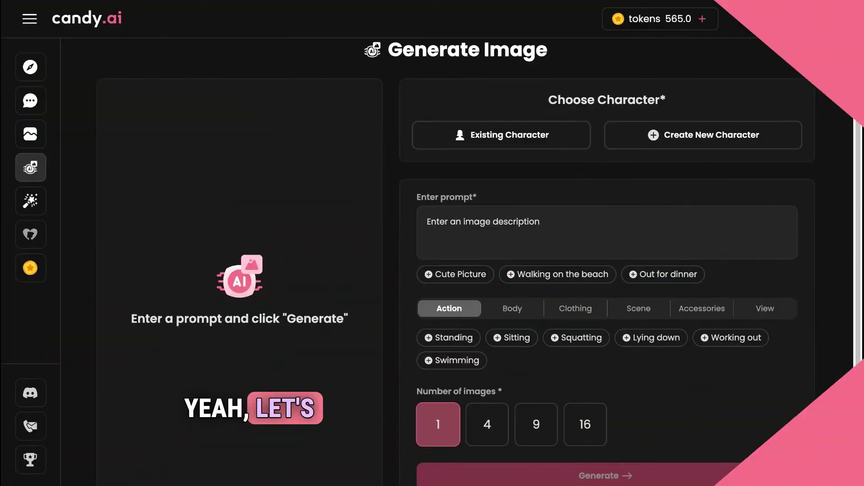
{"action": "scroll", "coordinate": [608, 261], "scroll_direction": "up", "scroll_amount": 1}
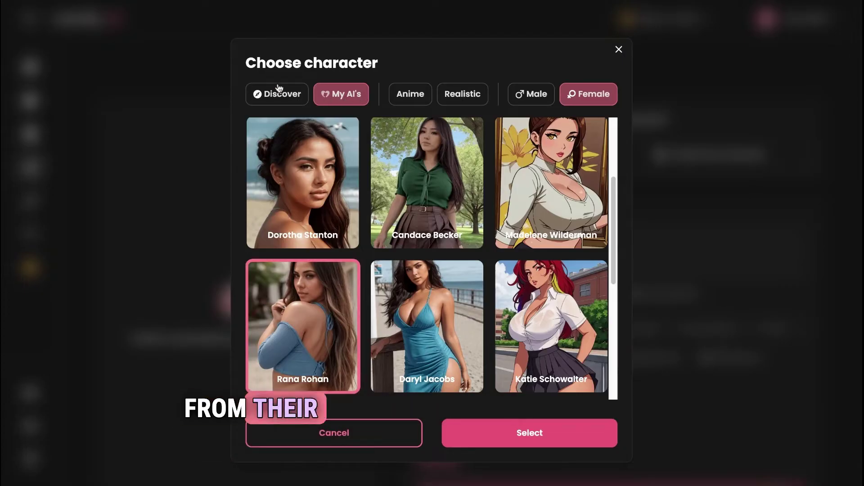
Select the blue-top character from My AI's as the image subject, then focus the prompt
{"action": "left_click", "coordinate": [280, 90]}
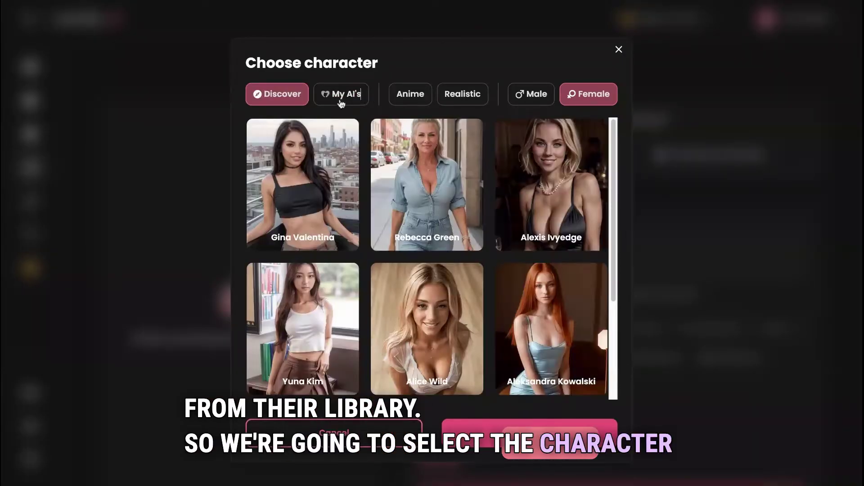
{"action": "left_click", "coordinate": [341, 96]}
{"action": "scroll", "coordinate": [345, 217], "scroll_direction": "down", "scroll_amount": 3}
{"action": "left_click", "coordinate": [336, 227]}
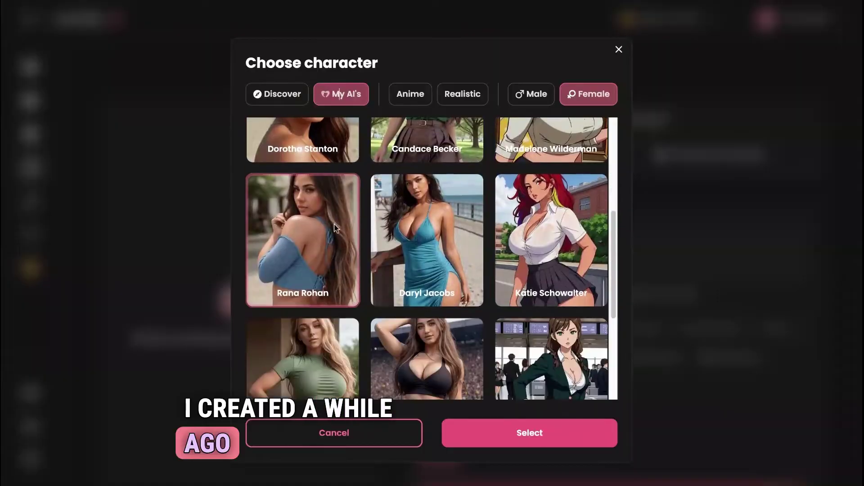
{"action": "left_click", "coordinate": [529, 432]}
{"action": "scroll", "coordinate": [518, 342], "scroll_direction": "down", "scroll_amount": 1}
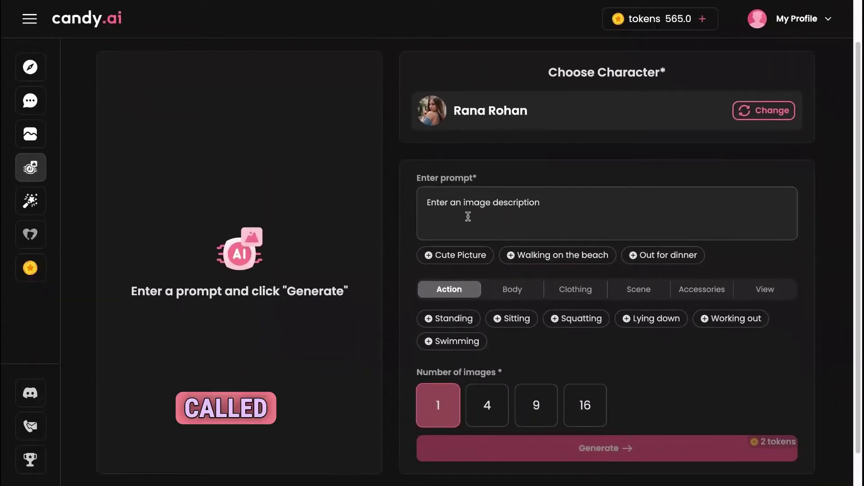
{"action": "scroll", "coordinate": [468, 217], "scroll_direction": "down", "scroll_amount": 1}
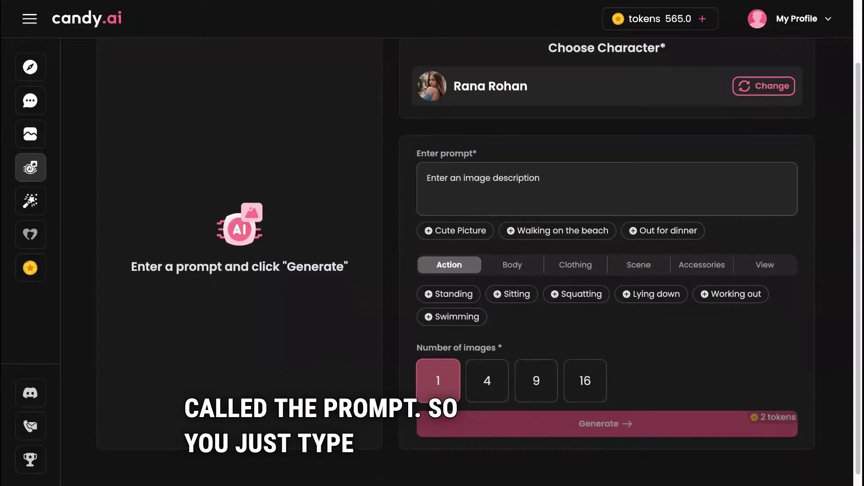
{"action": "left_click", "coordinate": [478, 207]}
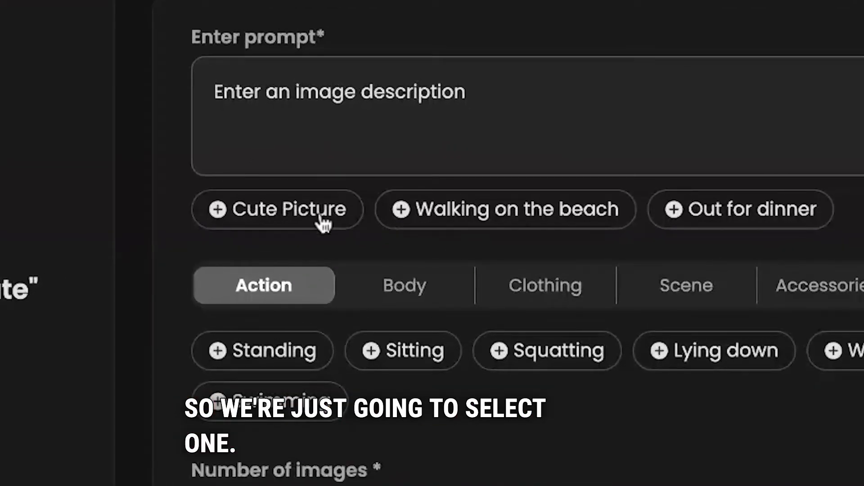
Insert the 'Out for dinner' prompt, reword 'sitting at' to 'standing in front of', append ', red lipstick'
{"action": "left_click", "coordinate": [710, 215]}
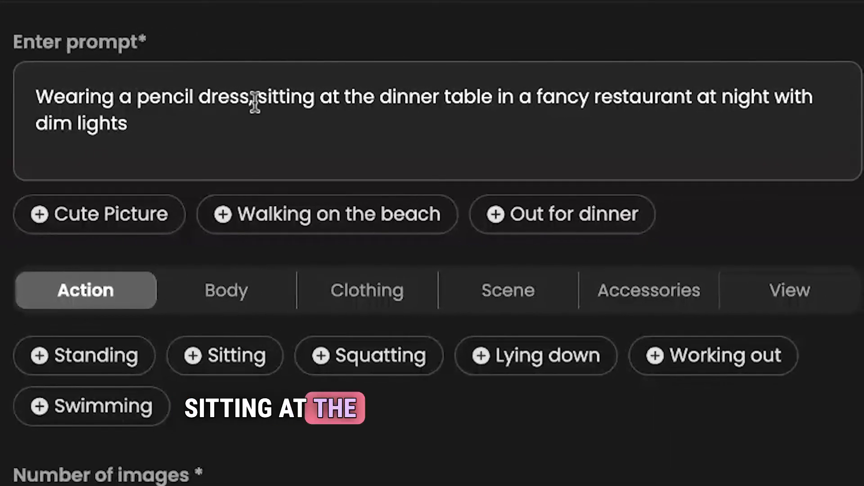
{"action": "double_click", "coordinate": [273, 92]}
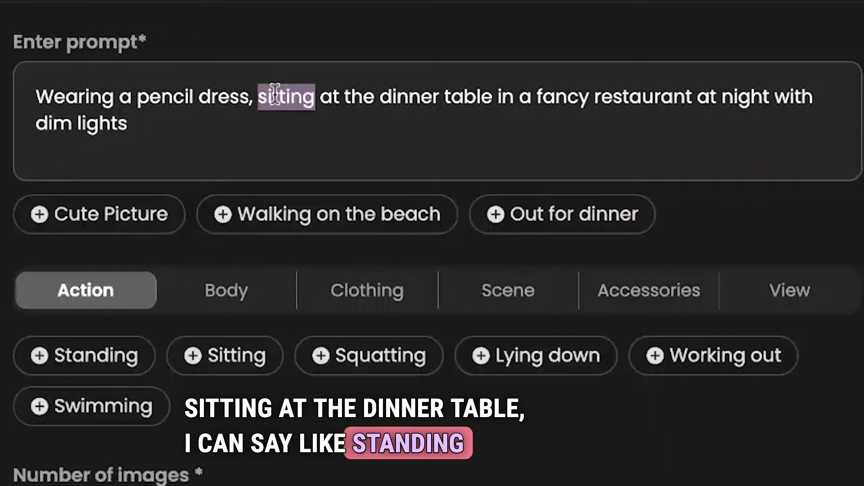
{"action": "type", "text": "standing in front of"}
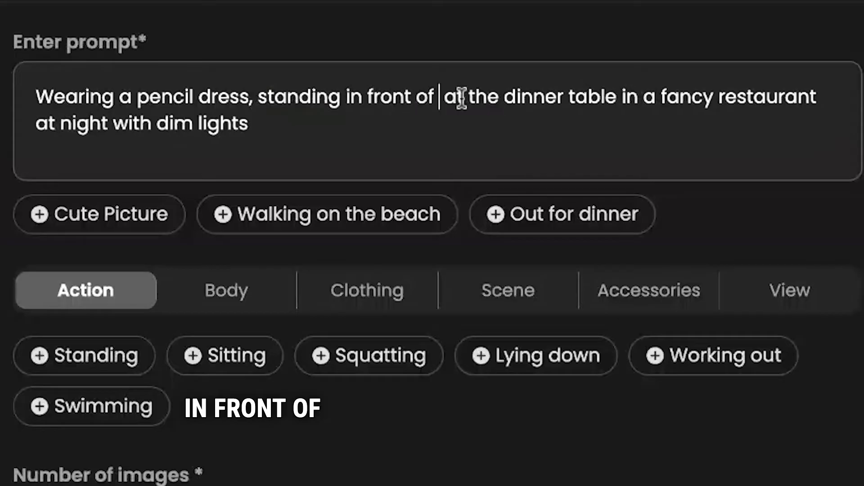
{"action": "key", "text": "Delete"}
{"action": "key", "text": "Delete"}
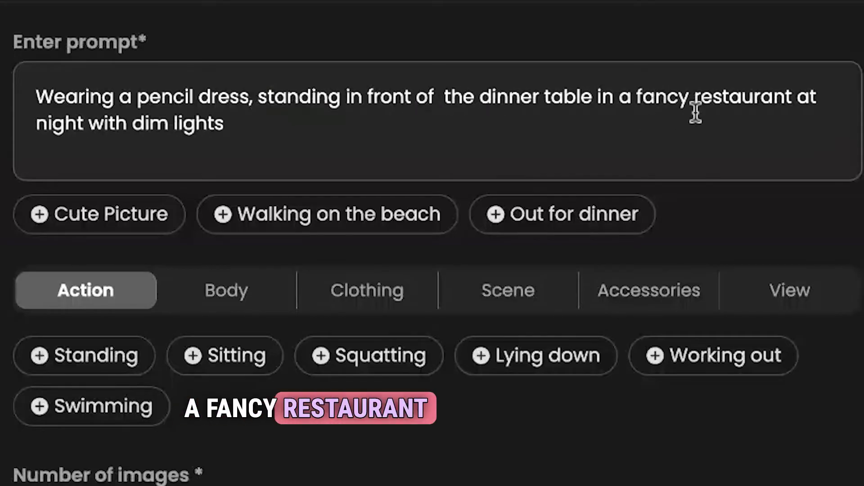
{"action": "left_click", "coordinate": [285, 139]}
{"action": "type", "text": ", red lipstick"}
Browse the Body, Clothing, Scene and View suggestion tabs, then return to the prompt
{"action": "scroll", "coordinate": [207, 328], "scroll_direction": "down", "scroll_amount": 1}
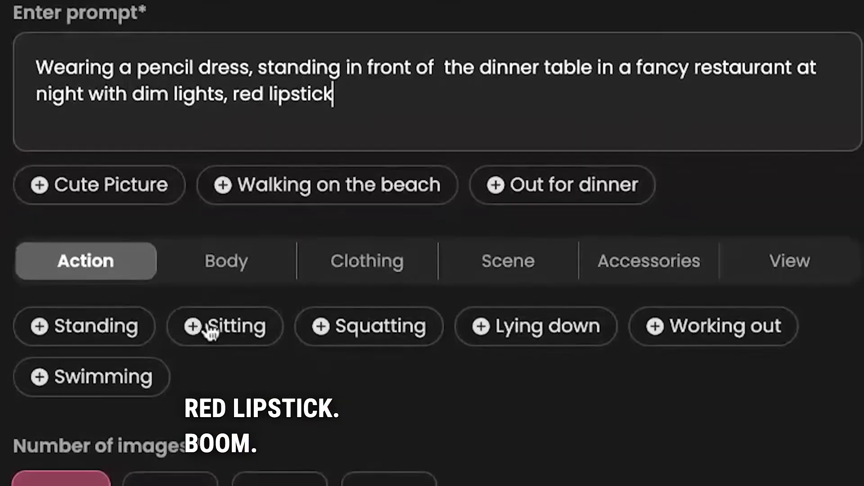
{"action": "left_click", "coordinate": [216, 269]}
{"action": "left_click", "coordinate": [387, 283]}
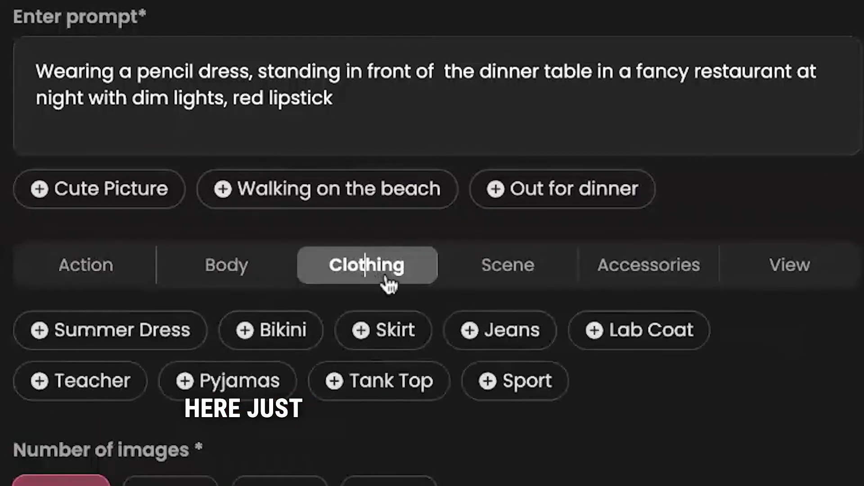
{"action": "left_click", "coordinate": [514, 277]}
{"action": "left_click", "coordinate": [795, 268]}
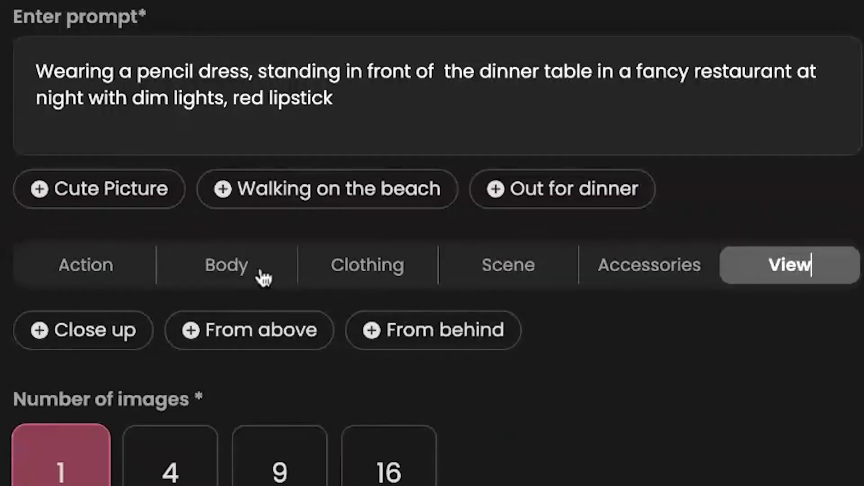
{"action": "left_click", "coordinate": [140, 265]}
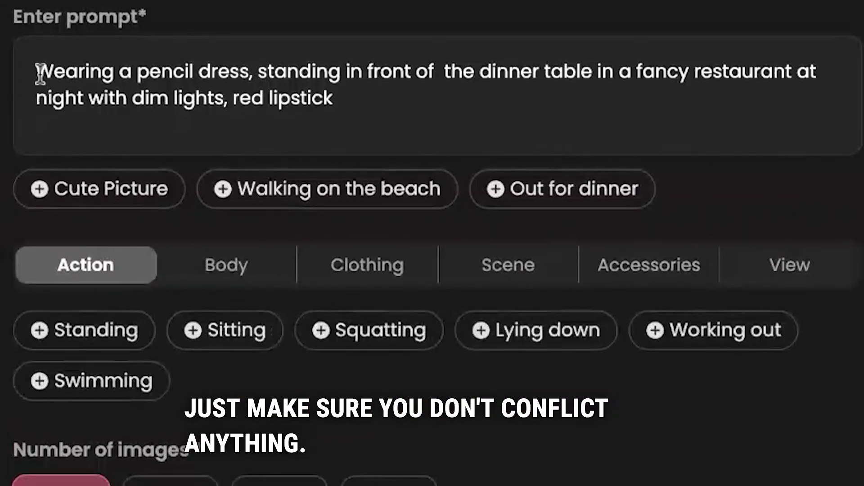
{"action": "left_click", "coordinate": [351, 92]}
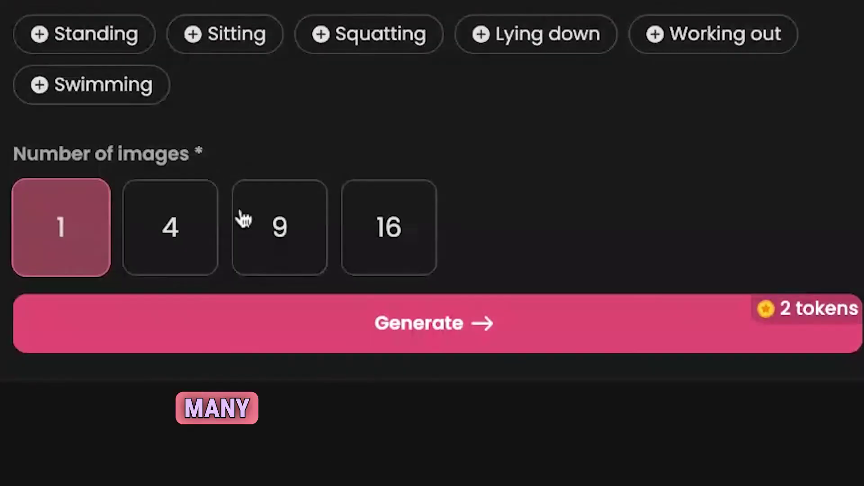
Generate 16 images for 32 tokens and review the resulting grid
{"action": "left_click", "coordinate": [367, 227]}
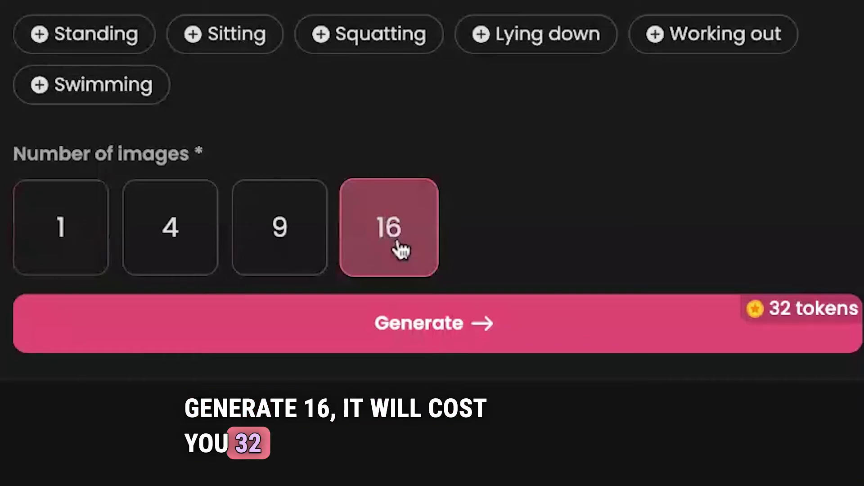
{"action": "left_click", "coordinate": [605, 423]}
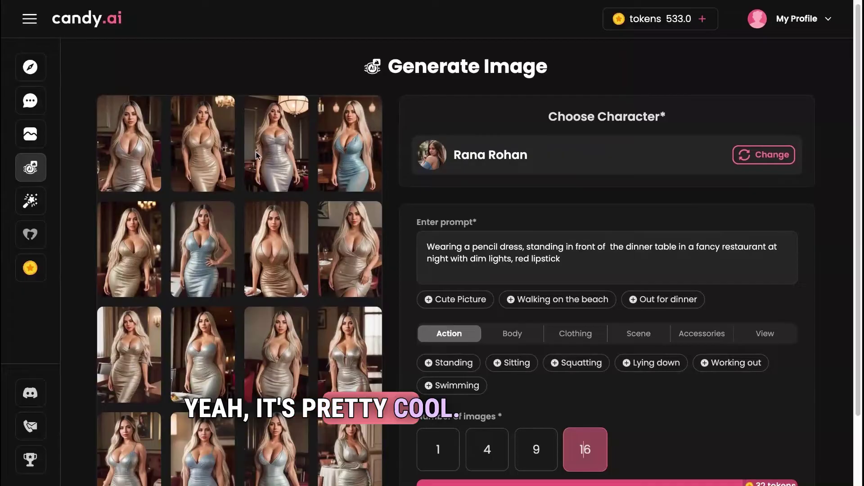
{"action": "scroll", "coordinate": [339, 378], "scroll_direction": "down", "scroll_amount": 1}
{"action": "scroll", "coordinate": [339, 381], "scroll_direction": "up", "scroll_amount": 1}
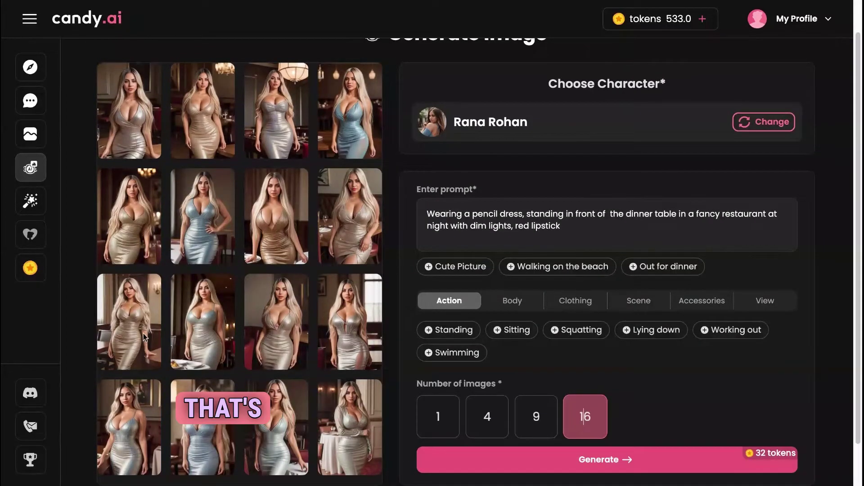
{"action": "scroll", "coordinate": [144, 339], "scroll_direction": "up", "scroll_amount": 1}
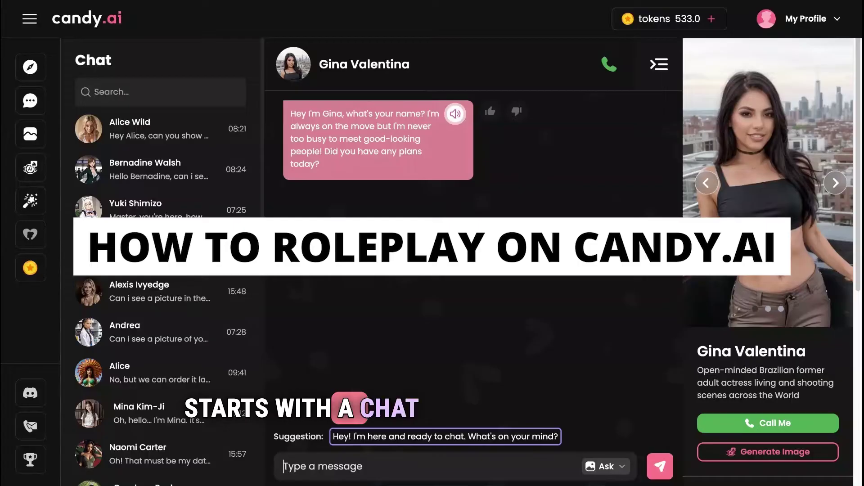
Send the suggested opener, play her reply aloud, and open the Ask image-request list
{"action": "left_click", "coordinate": [386, 437]}
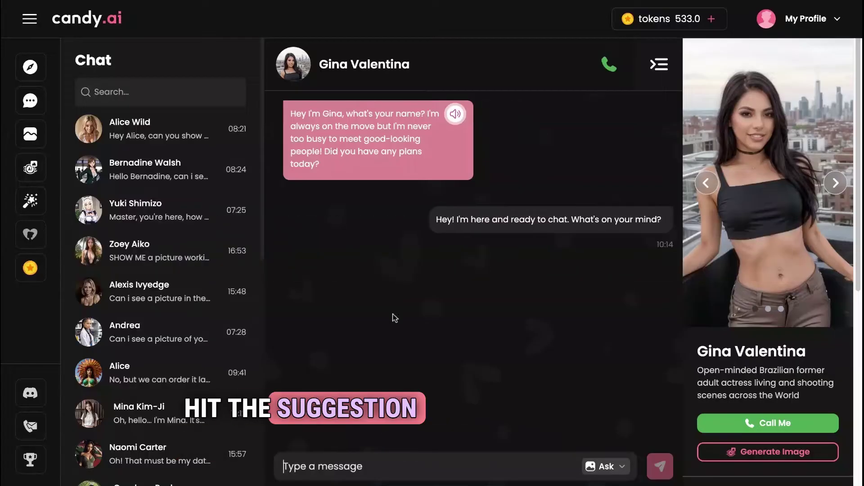
{"action": "mouse_move", "coordinate": [454, 225]}
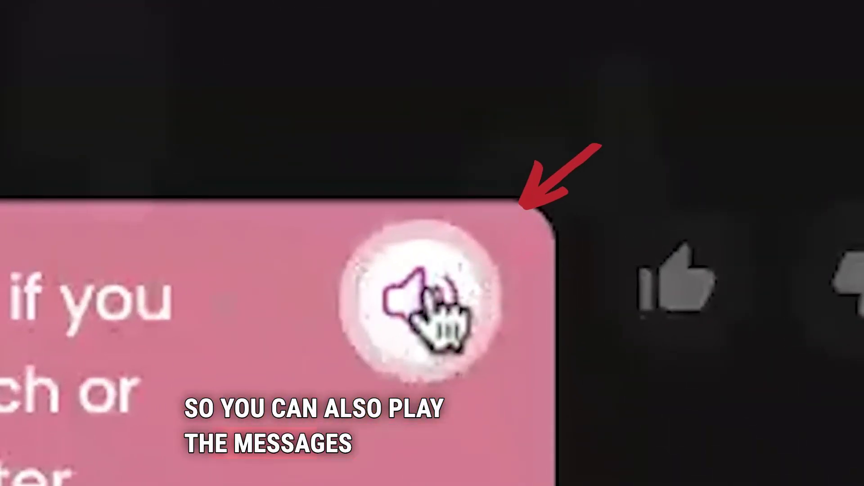
{"action": "left_click", "coordinate": [367, 349]}
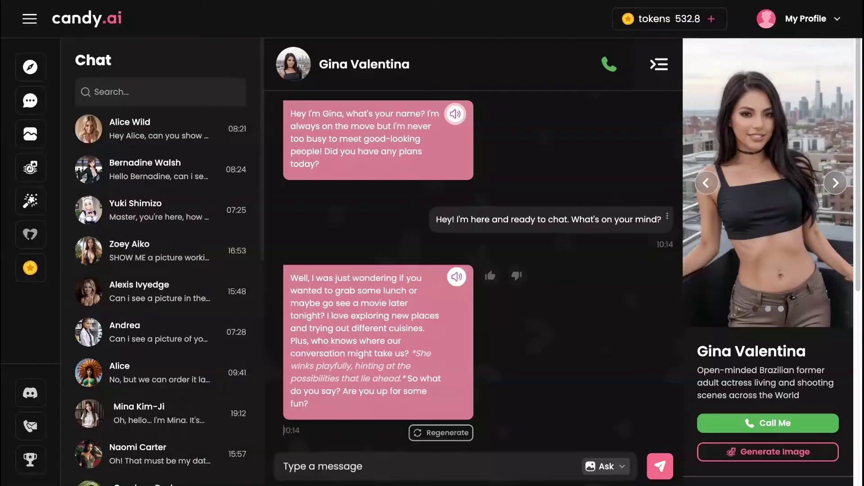
{"action": "left_click", "coordinate": [367, 464]}
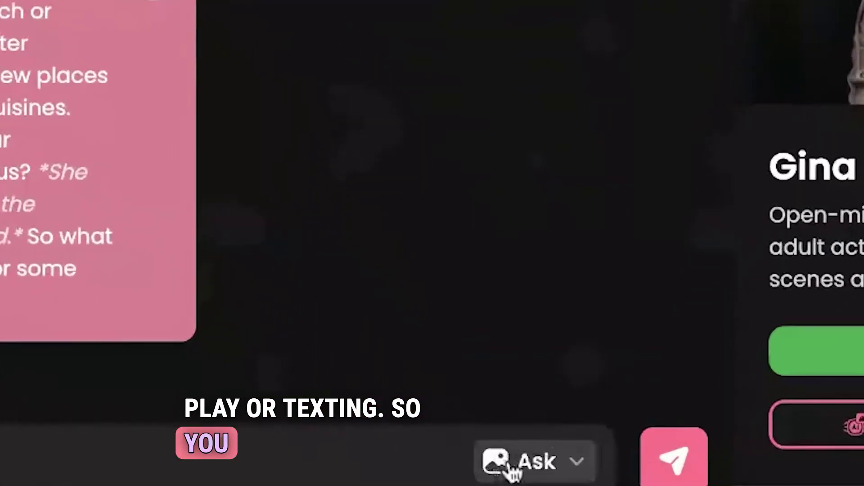
{"action": "left_click", "coordinate": [596, 468]}
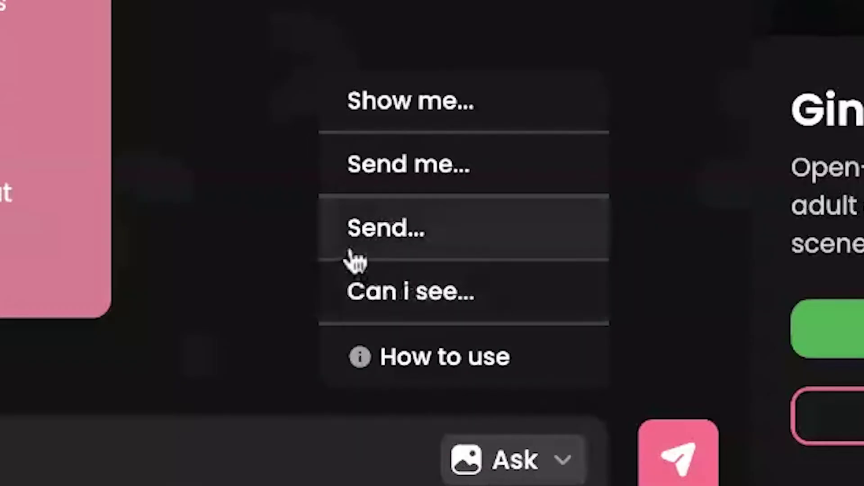
Send 'Show me a picture of you in a busy street' to request a busy-street photo
{"action": "left_click", "coordinate": [356, 116]}
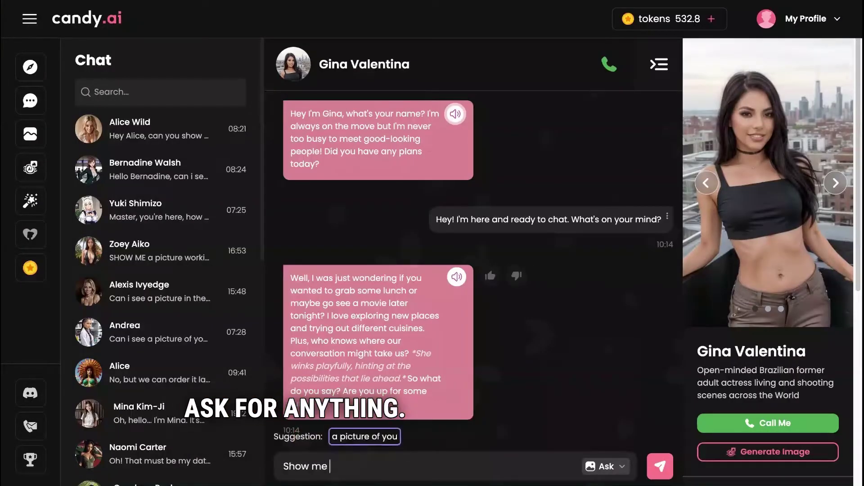
{"action": "type", "text": "a picture o"}
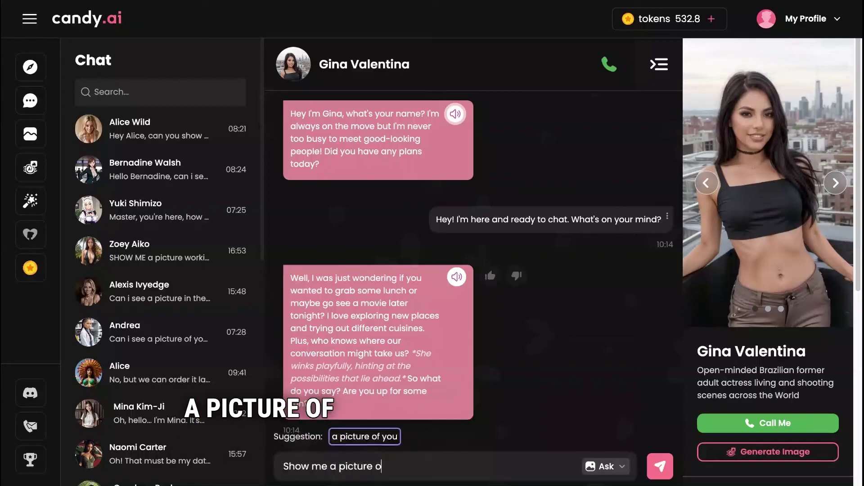
{"action": "type", "text": "f you in a busy street"}
{"action": "key", "text": "Return"}
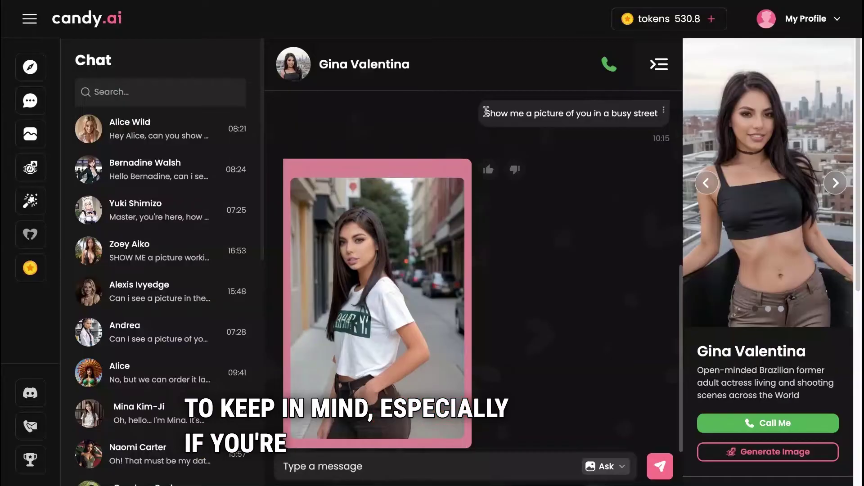
Reuse the copied 'Show me' to send 'Show me what you like to do in the weekend'
{"action": "left_click_drag", "start_coordinate": [486, 112], "coordinate": [527, 112]}
{"action": "key", "text": "ctrl+c"}
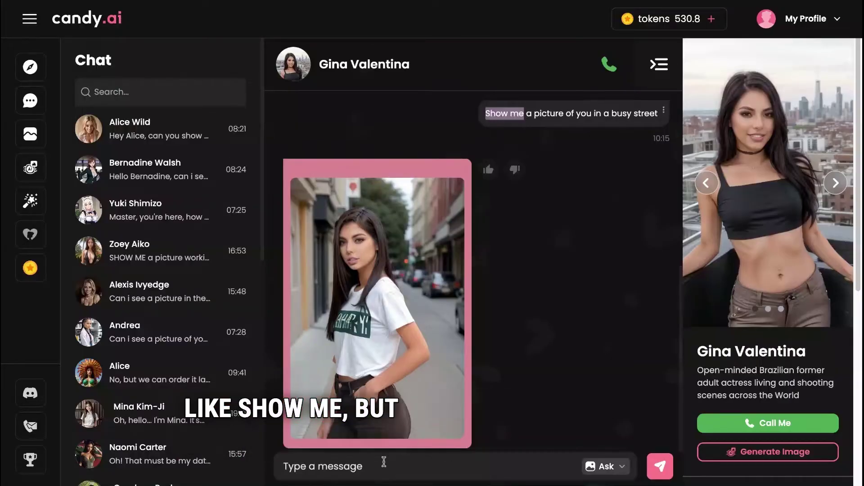
{"action": "left_click", "coordinate": [384, 462]}
{"action": "key", "text": "ctrl+v"}
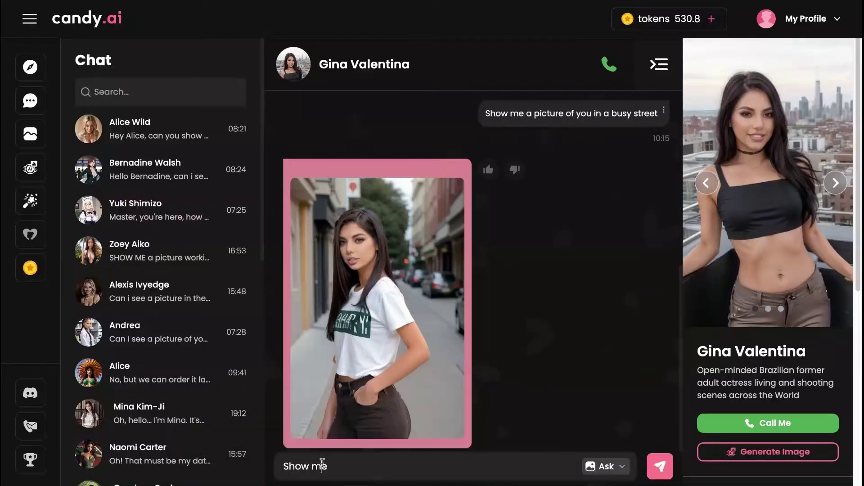
{"action": "left_click", "coordinate": [312, 465]}
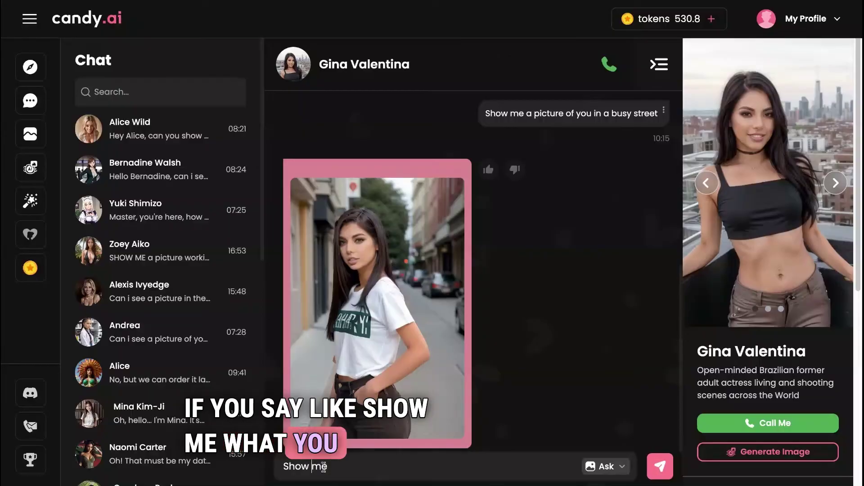
{"action": "left_click", "coordinate": [357, 456]}
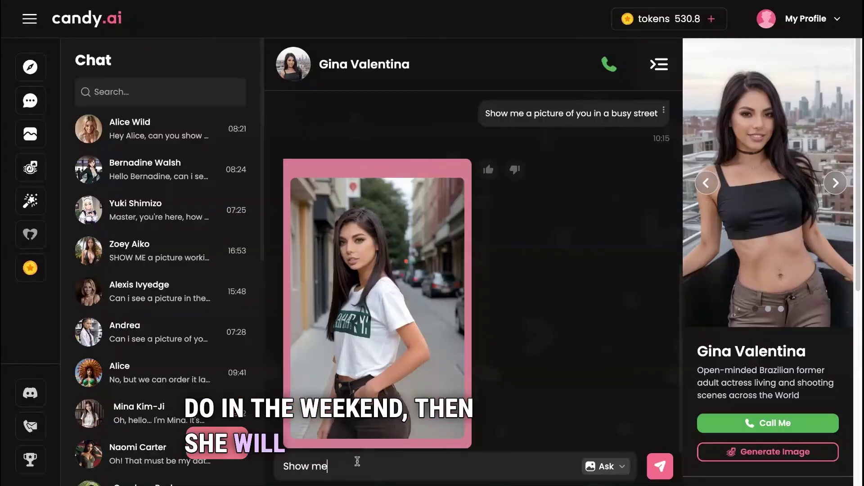
{"action": "left_click_drag", "start_coordinate": [290, 467], "coordinate": [327, 463]}
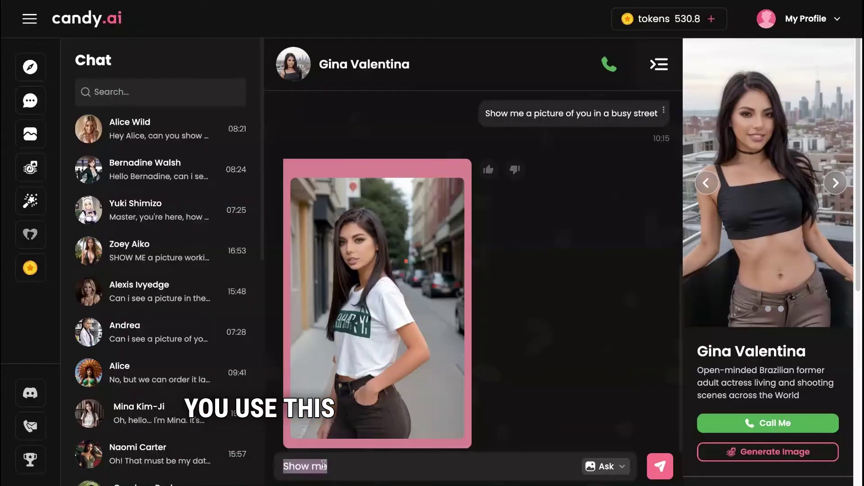
{"action": "left_click", "coordinate": [313, 467]}
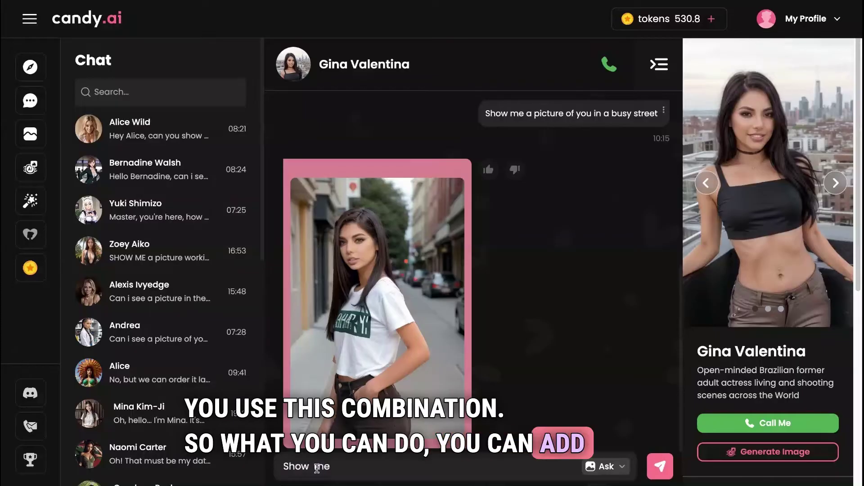
{"action": "left_click", "coordinate": [348, 466]}
{"action": "type", "text": "what you"}
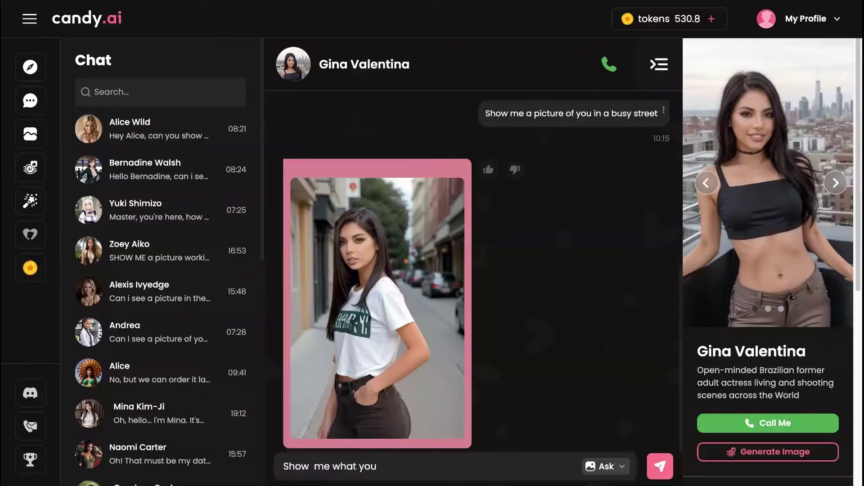
{"action": "type", "text": " like to do in the weekend"}
{"action": "key", "text": "Return"}
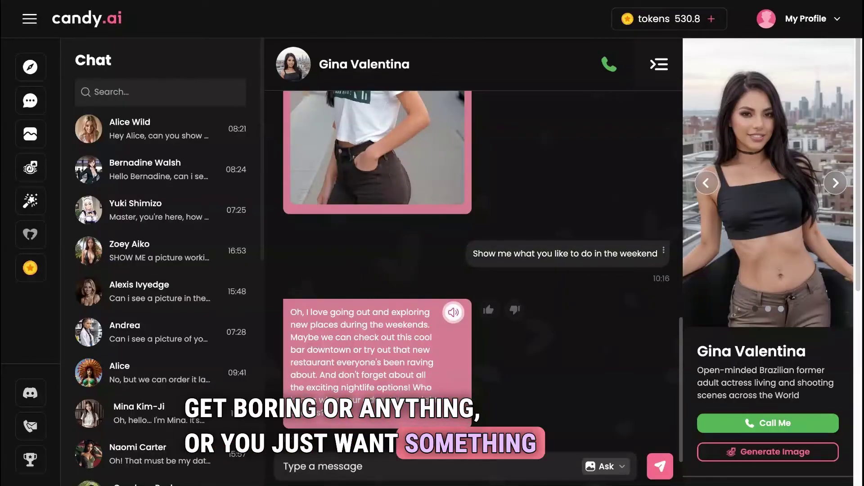
Send 'we roleplay something', then 'you can decide a fantasy scenario' to the character
{"action": "type", "text": "we roleplay something"}
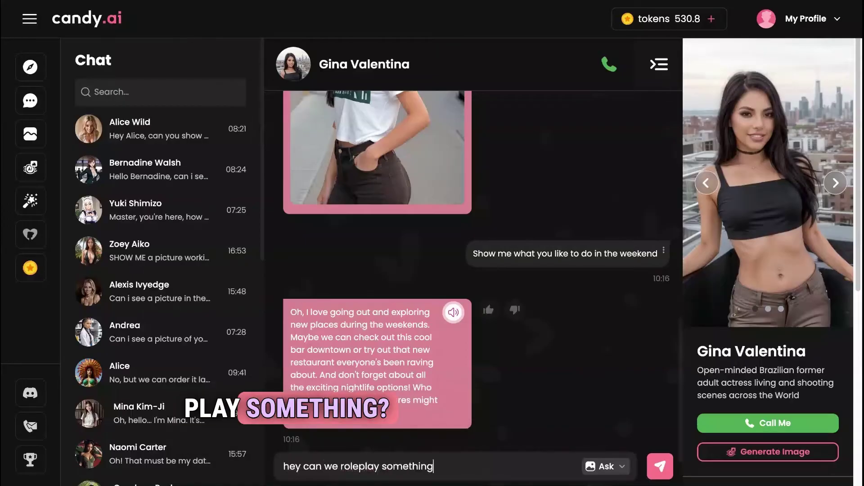
{"action": "key", "text": "Return"}
{"action": "type", "text": "yo"}
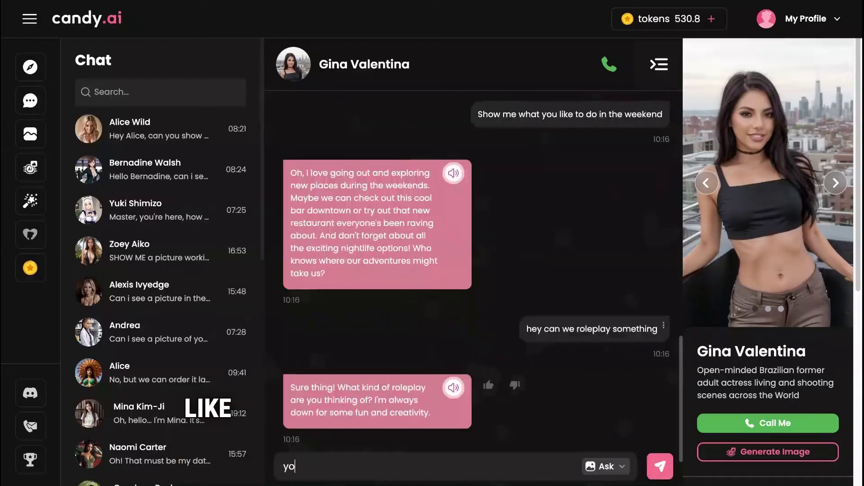
{"action": "type", "text": "u can decide a fantasy s"}
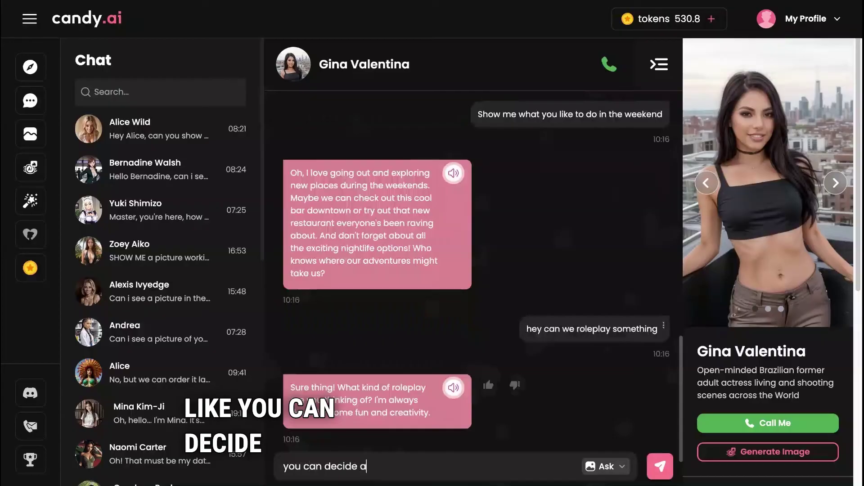
{"action": "type", "text": "cenario"}
{"action": "key", "text": "Return"}
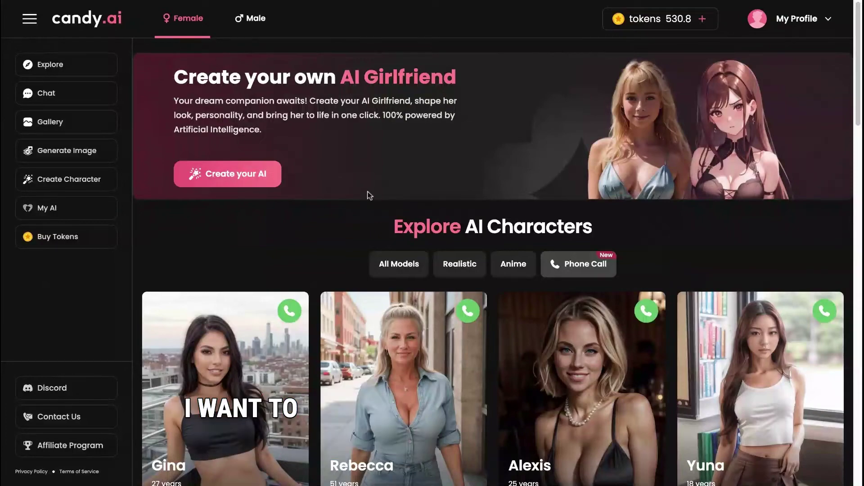
Browse the Phone Call characters and view the token cost of each feature
{"action": "scroll", "coordinate": [369, 194], "scroll_direction": "down", "scroll_amount": 1}
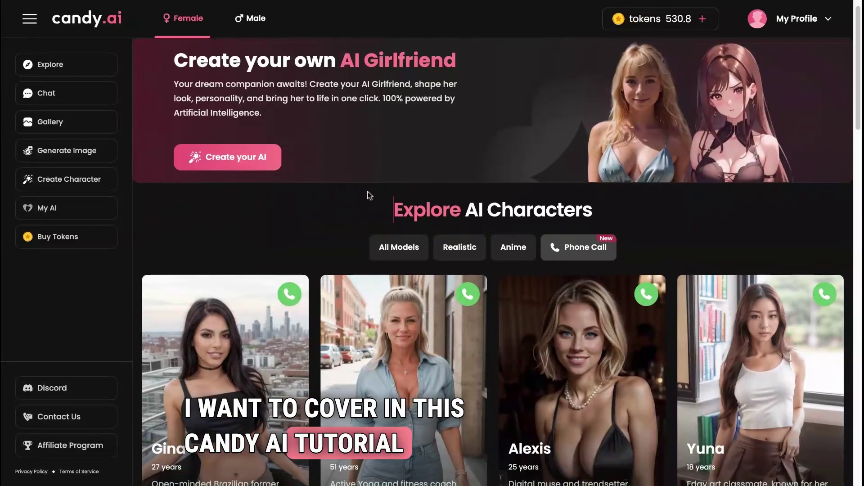
{"action": "scroll", "coordinate": [369, 195], "scroll_direction": "up", "scroll_amount": 1}
{"action": "scroll", "coordinate": [369, 195], "scroll_direction": "down", "scroll_amount": 3}
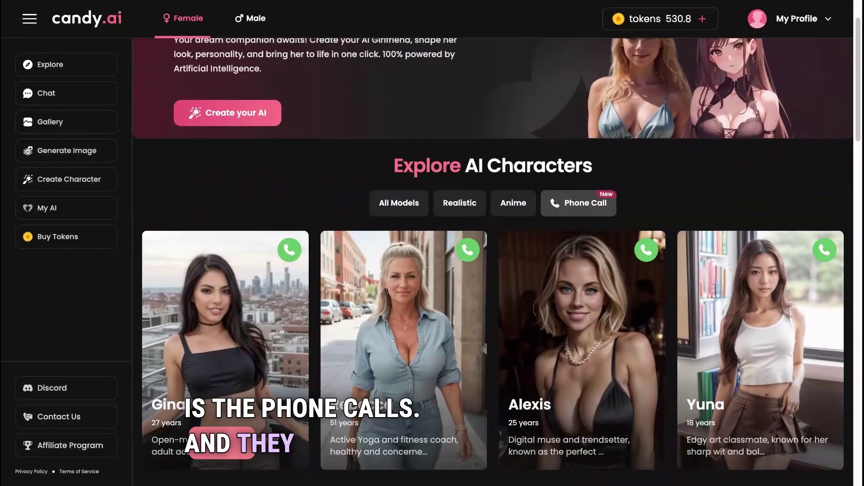
{"action": "scroll", "coordinate": [370, 194], "scroll_direction": "down", "scroll_amount": 2}
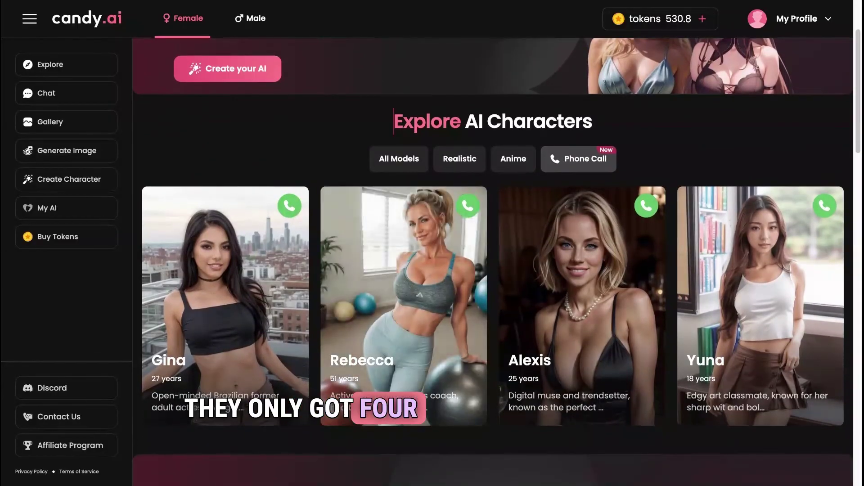
{"action": "scroll", "coordinate": [493, 249], "scroll_direction": "down", "scroll_amount": 1}
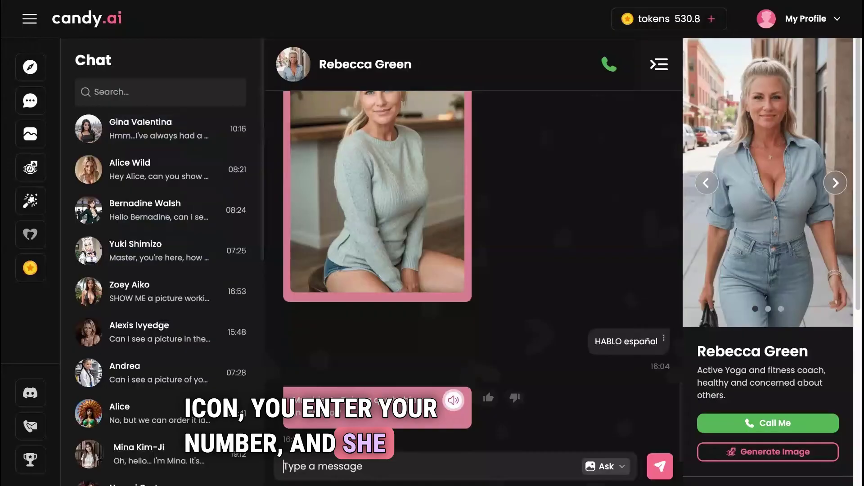
{"action": "left_click", "coordinate": [661, 25]}
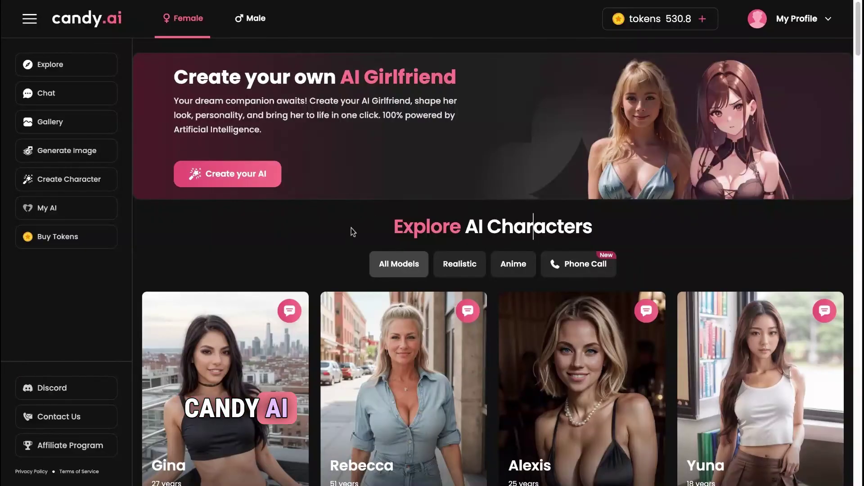
{"action": "left_click", "coordinate": [60, 130]}
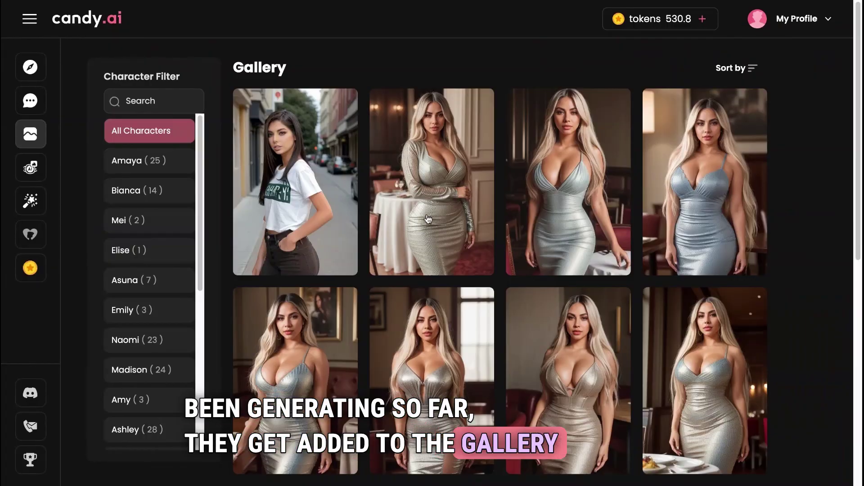
{"action": "scroll", "coordinate": [144, 279], "scroll_direction": "down", "scroll_amount": 3}
{"action": "scroll", "coordinate": [143, 265], "scroll_direction": "down", "scroll_amount": 3}
{"action": "scroll", "coordinate": [143, 252], "scroll_direction": "up", "scroll_amount": 6}
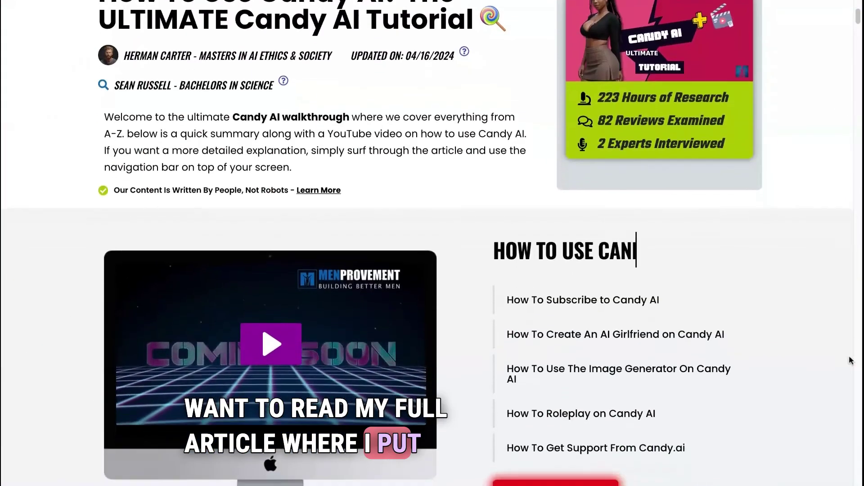
Expand 'How To Create An AI Girlfriend on Candy AI' and jump to the full tutorial
{"action": "scroll", "coordinate": [848, 362], "scroll_direction": "down", "scroll_amount": 3}
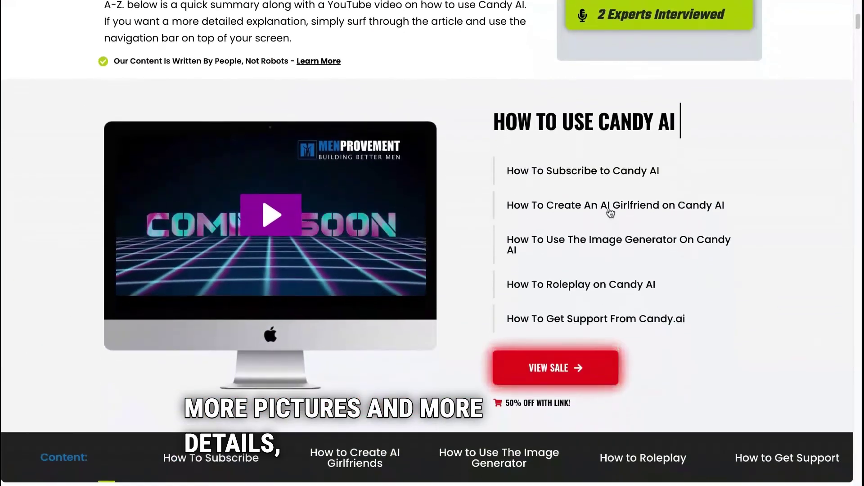
{"action": "left_click", "coordinate": [604, 205]}
{"action": "left_click", "coordinate": [613, 404]}
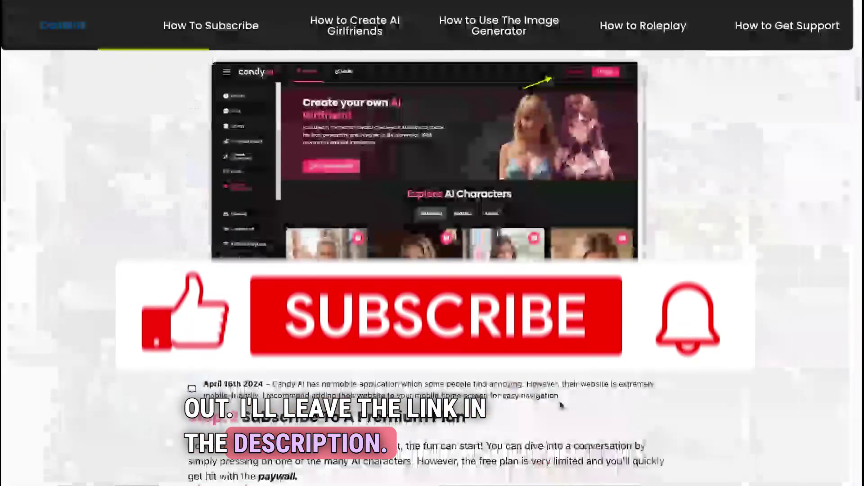
{"action": "scroll", "coordinate": [716, 389], "scroll_direction": "down", "scroll_amount": 3}
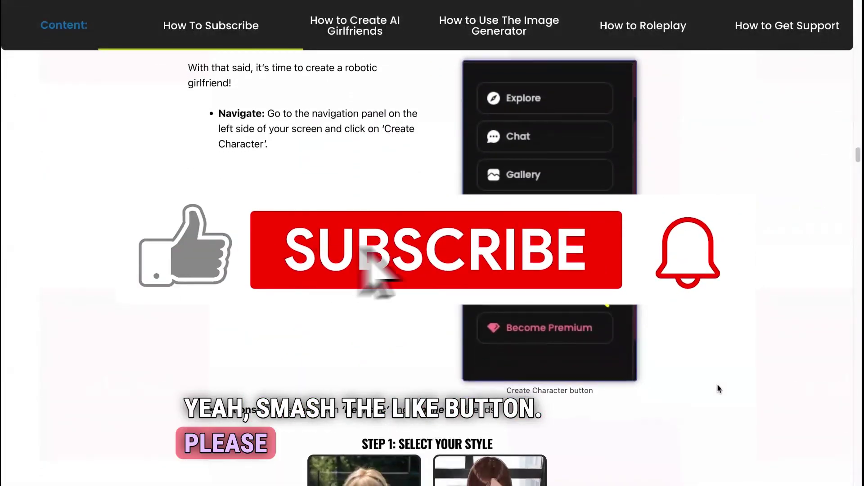